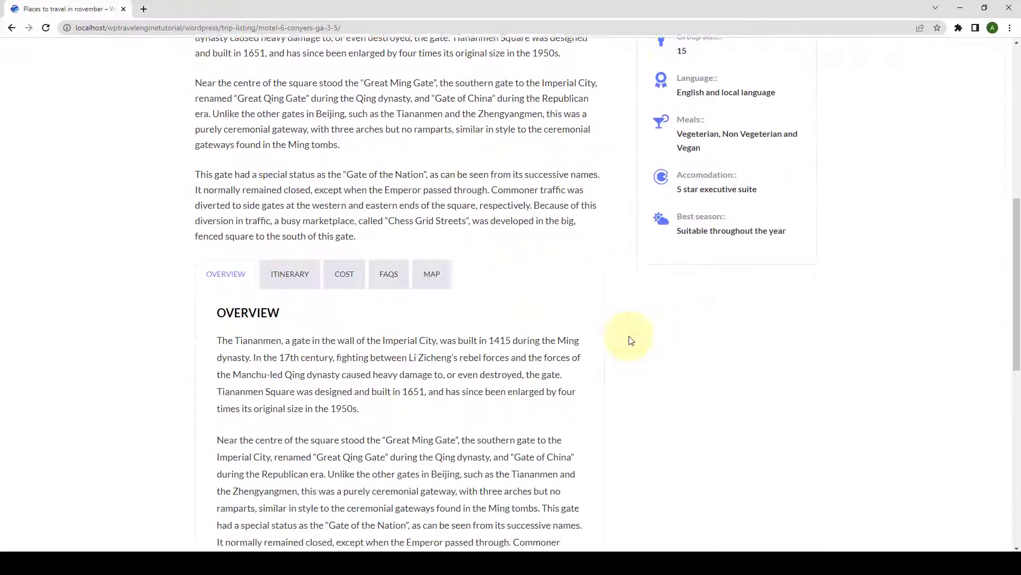
# - View the demo trip's itinerary with its altitude chart and read the Hotel Stay information for the first day
pyautogui.click(295, 174)
pyautogui.scroll(-2, 313, 229)
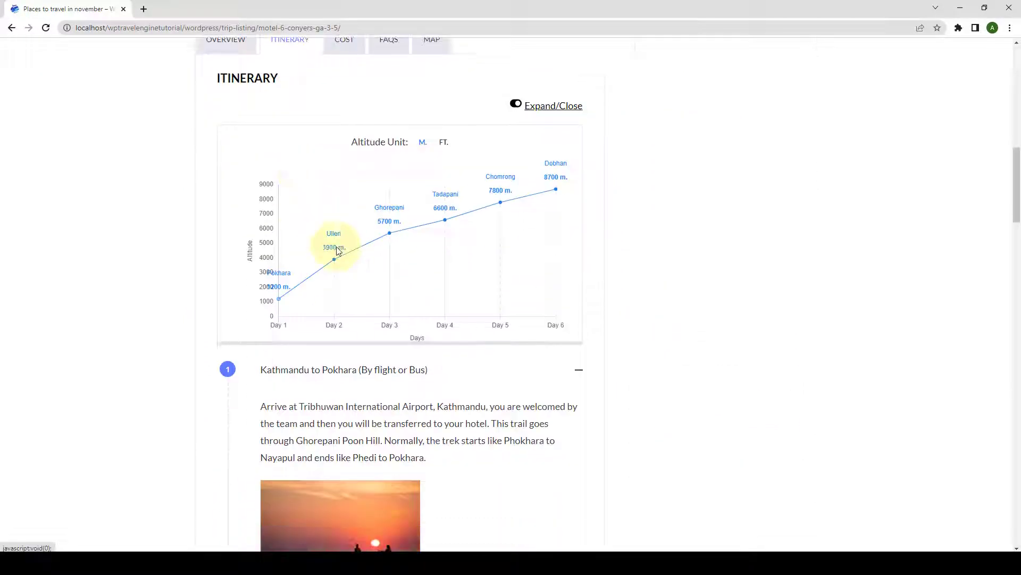
pyautogui.scroll(-5, 550, 305)
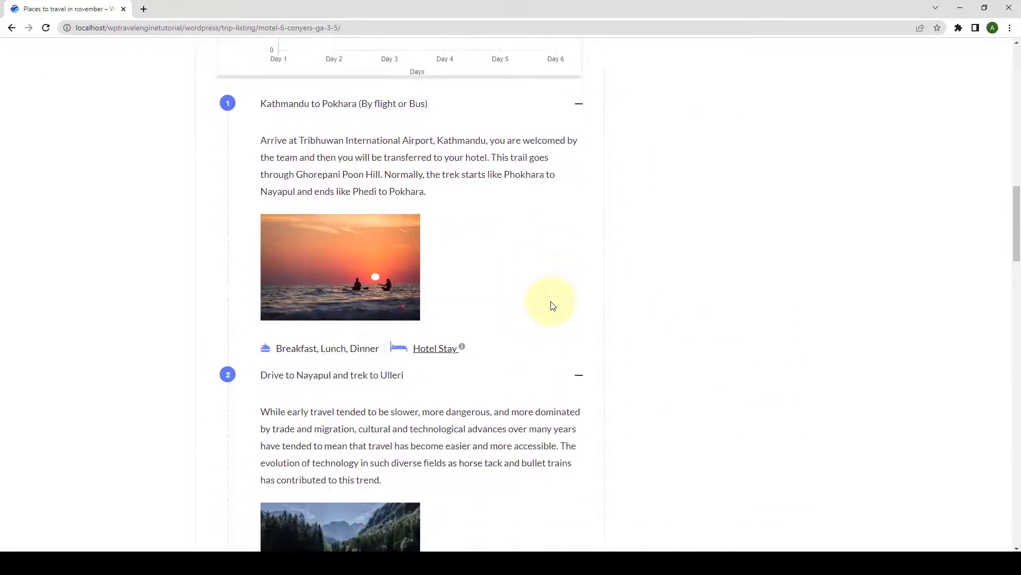
pyautogui.click(463, 345)
pyautogui.click(585, 270)
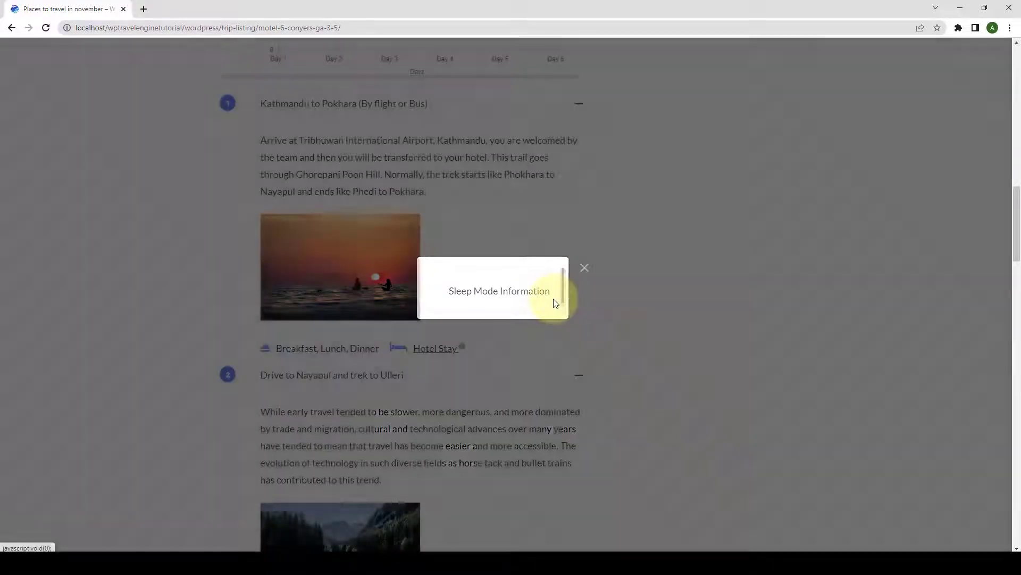
# - Look through the descriptions, photos, meals and sleep modes of all the itinerary days
pyautogui.scroll(-6, 520, 351)
pyautogui.scroll(-18, 520, 357)
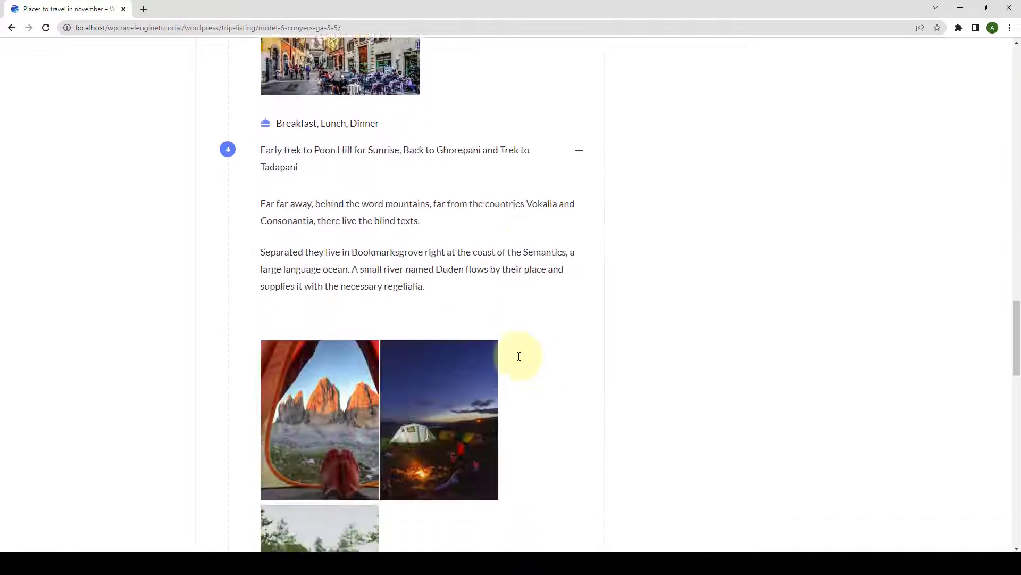
pyautogui.scroll(-7, 519, 357)
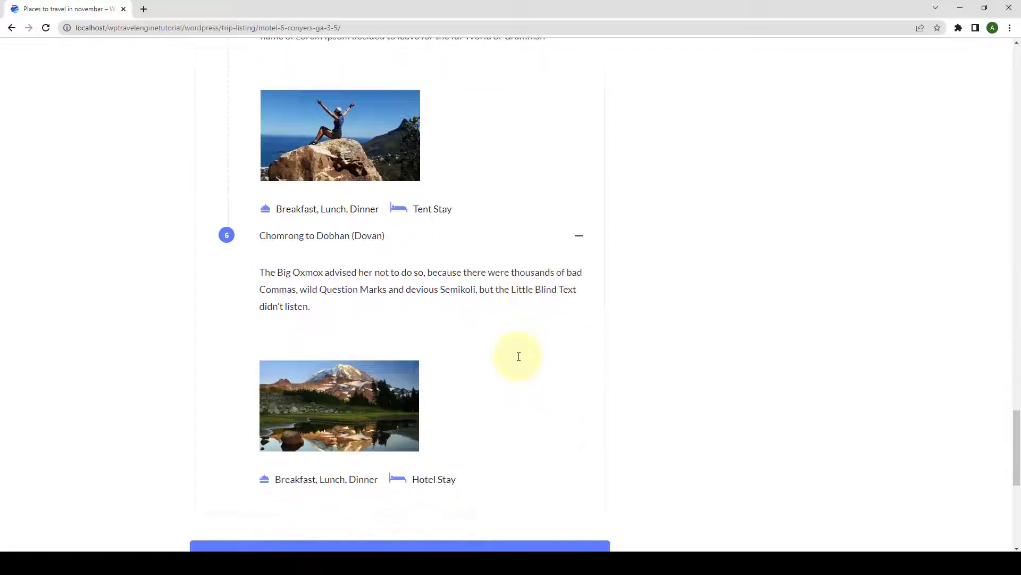
pyautogui.scroll(4, 404, 266)
pyautogui.scroll(20, 418, 287)
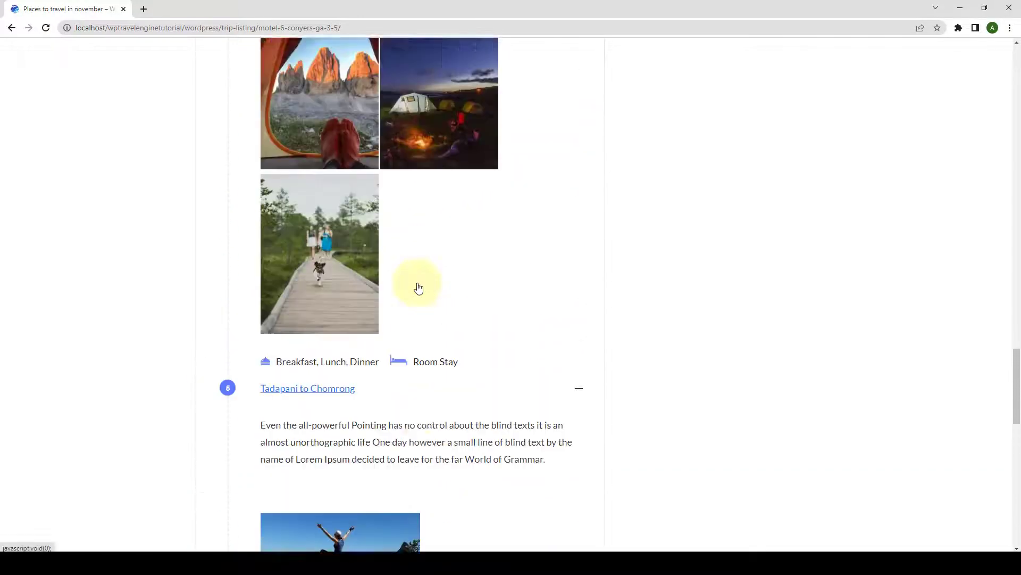
pyautogui.scroll(10, 418, 288)
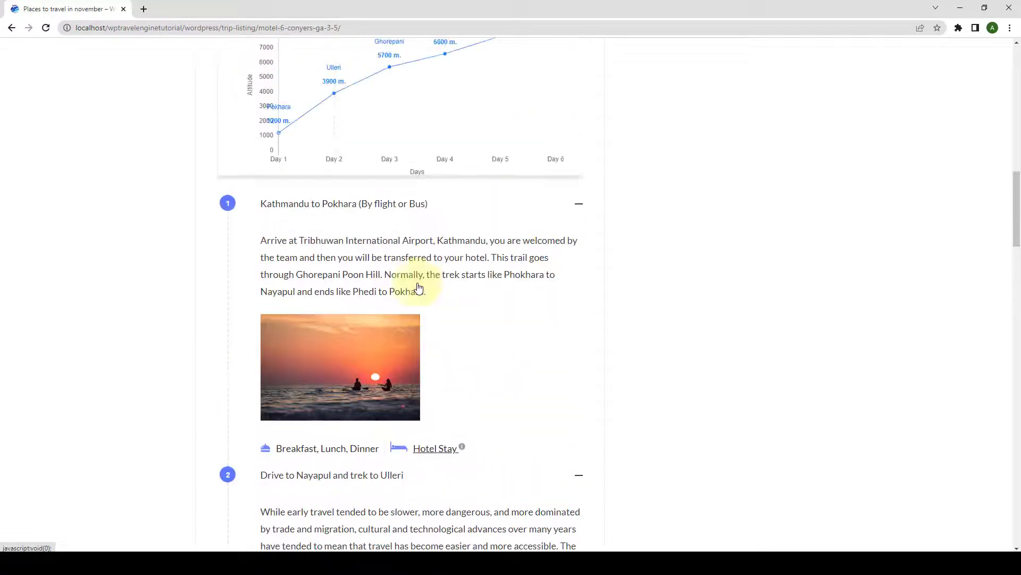
# - Try the Expand/Close switch by collapsing and re-expanding all days of the itinerary
pyautogui.click(516, 211)
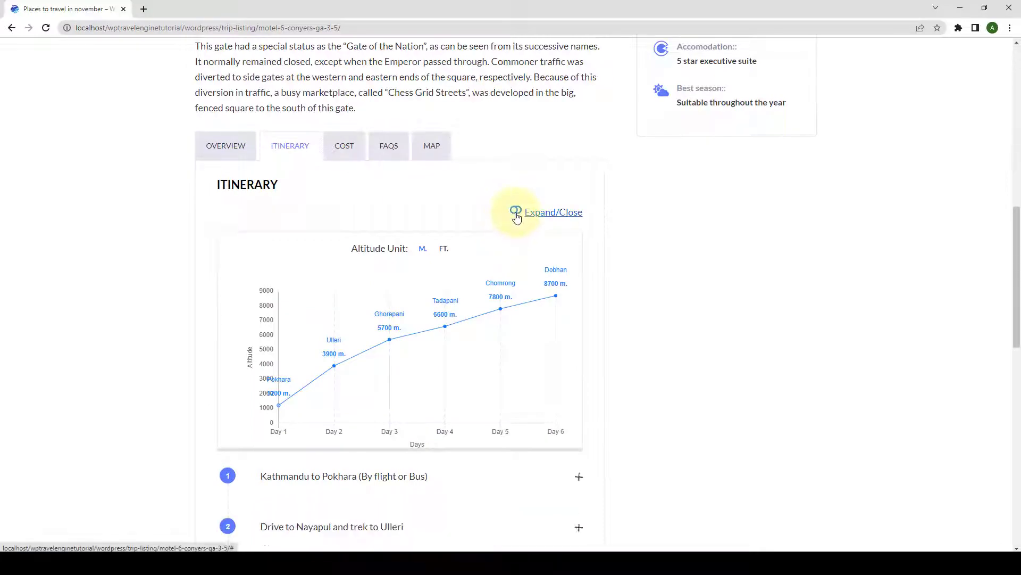
pyautogui.scroll(-3, 514, 349)
pyautogui.scroll(2, 512, 296)
pyautogui.scroll(1, 513, 255)
pyautogui.click(517, 211)
pyautogui.scroll(-4, 522, 346)
pyautogui.scroll(3, 523, 348)
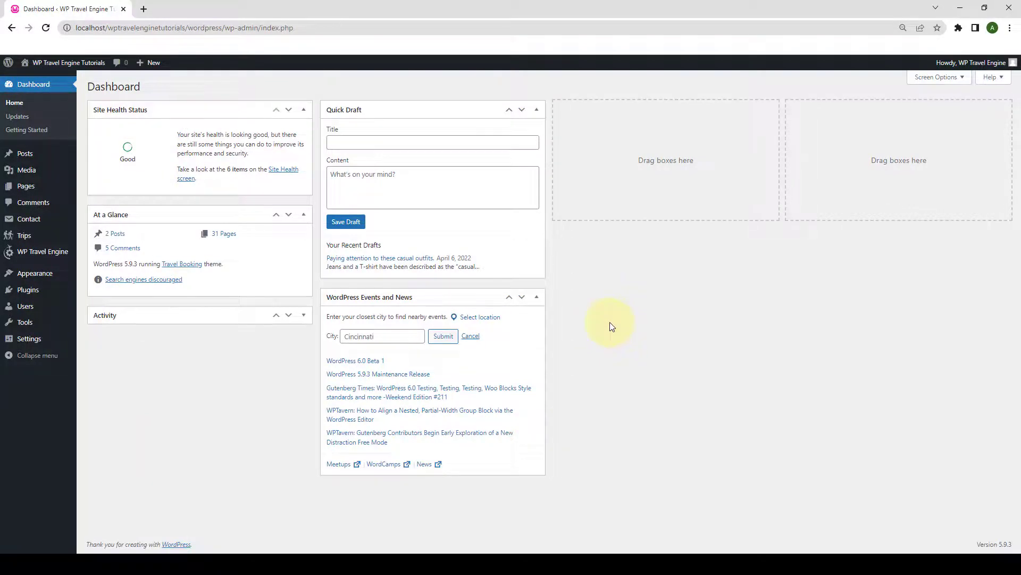
# - Upload and install the plugin archive wp-travel-engine-advanced-itinerary-builder_2.1.0 from the WPTravelEngineExtension folder
pyautogui.moveTo(41, 292)
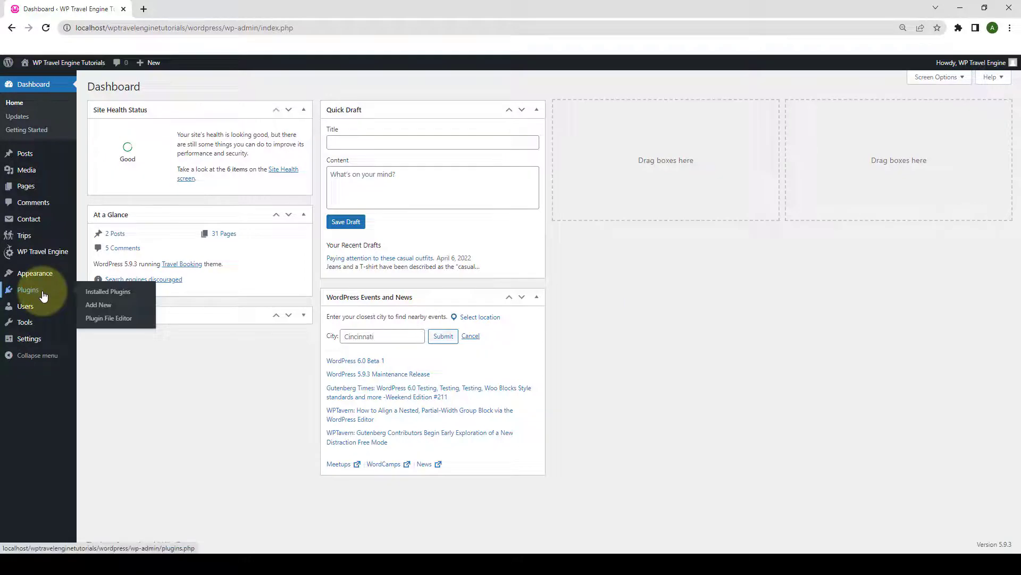
pyautogui.click(106, 310)
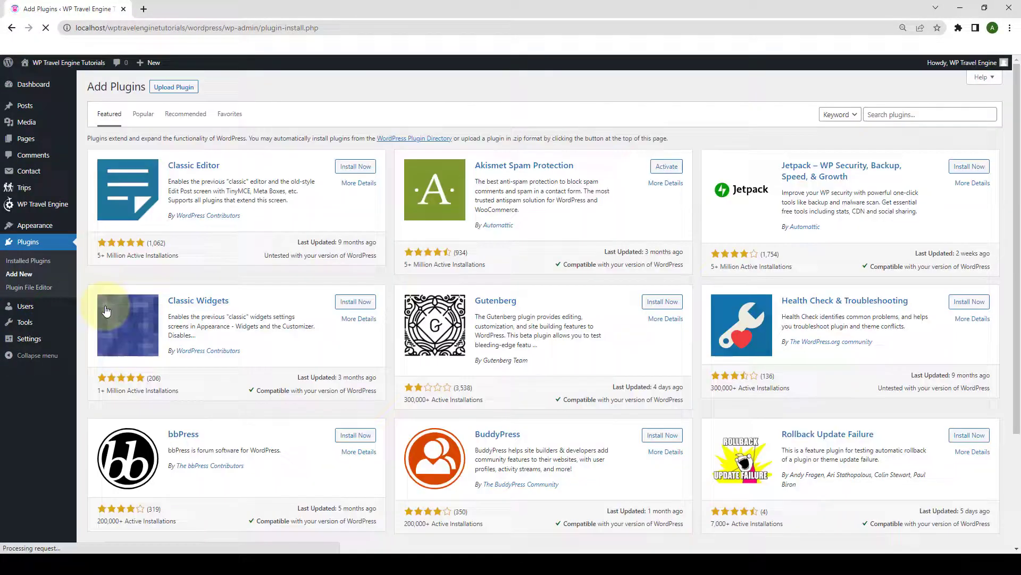
pyautogui.click(191, 91)
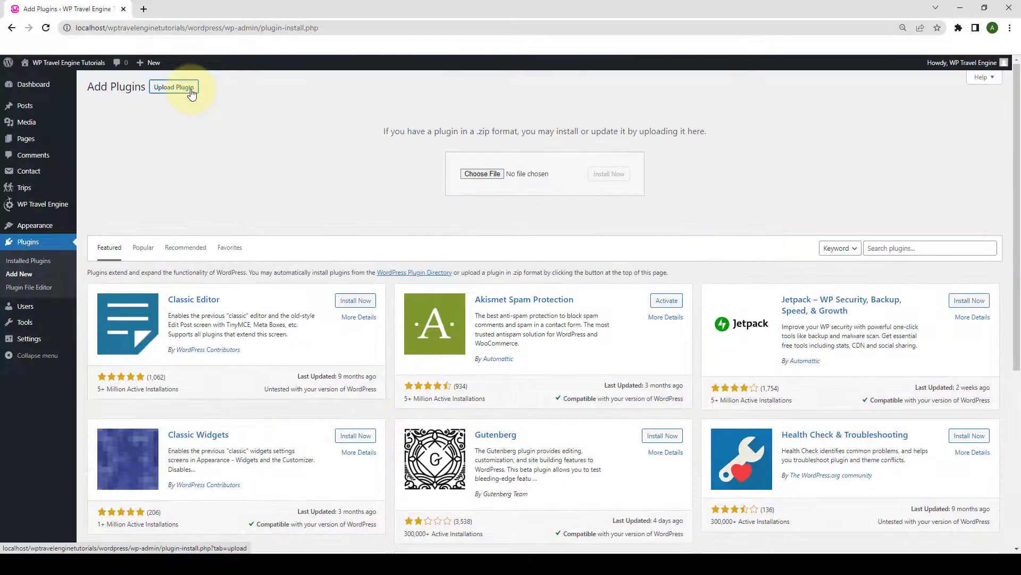
pyautogui.click(482, 174)
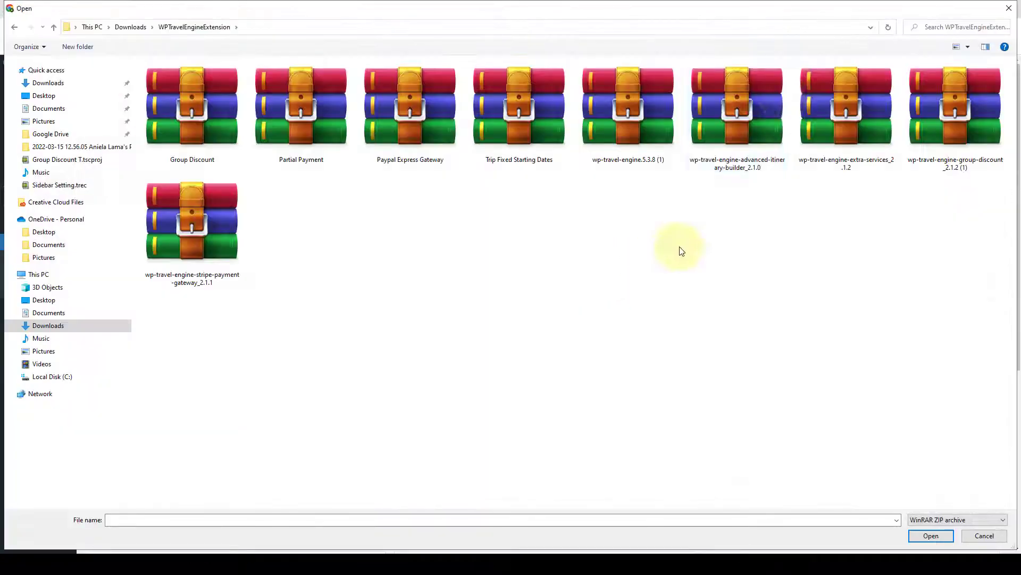
pyautogui.click(750, 98)
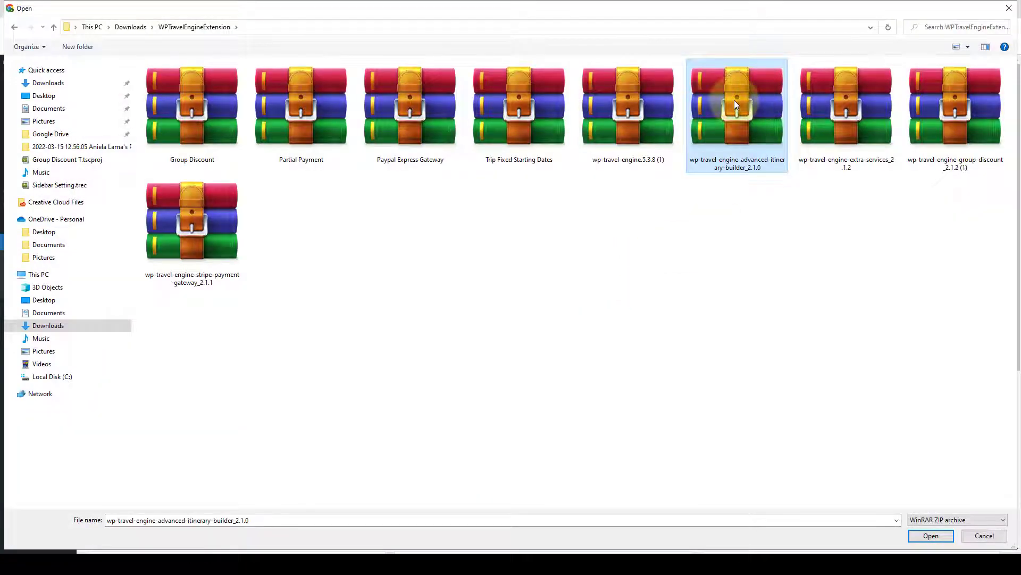
pyautogui.click(931, 535)
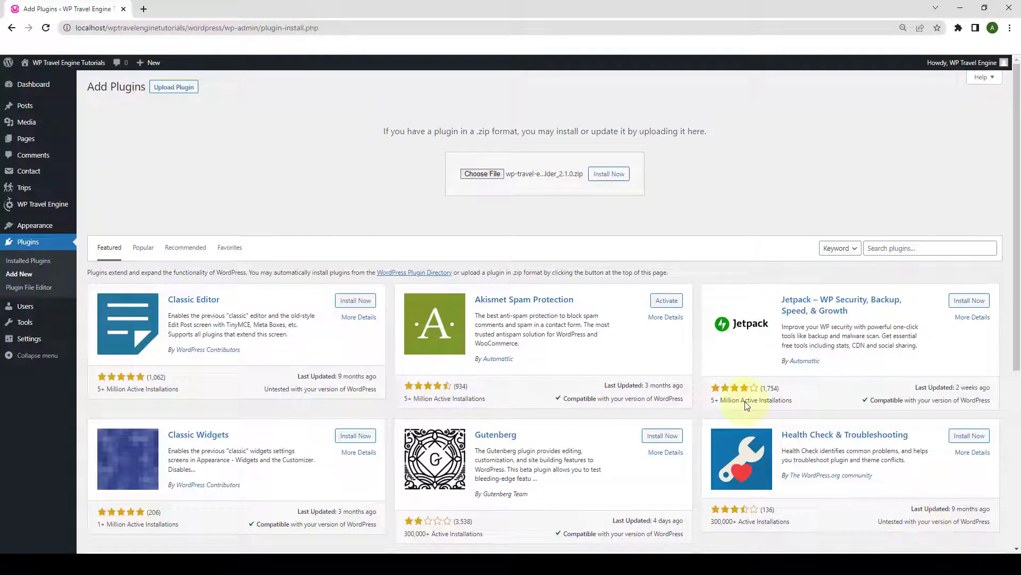
pyautogui.click(623, 179)
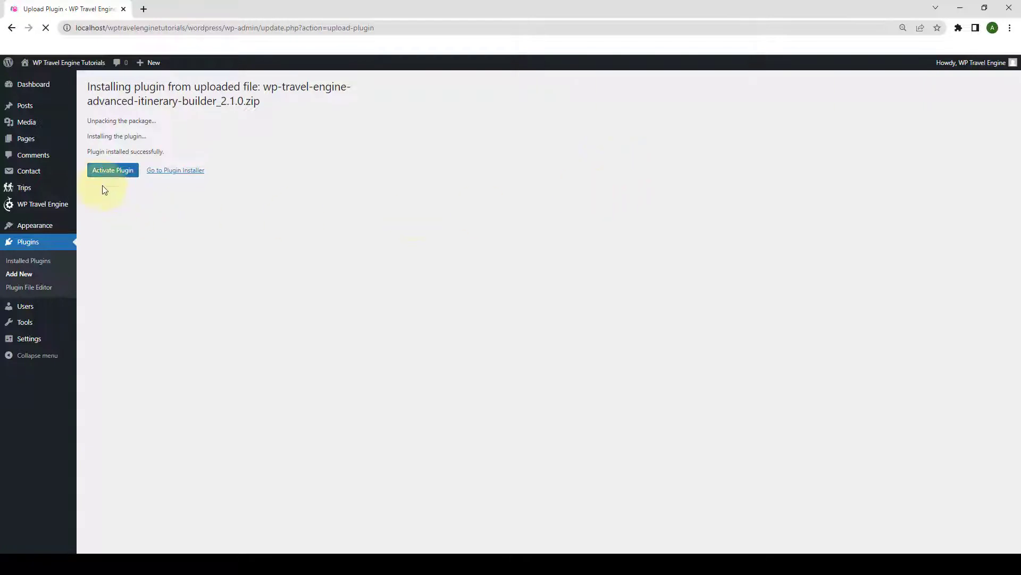
# - Activate the uploaded Advanced Itinerary Builder plugin and check its entry among the installed plugins
pyautogui.click(120, 175)
pyautogui.scroll(-2, 126, 181)
pyautogui.scroll(-1, 128, 183)
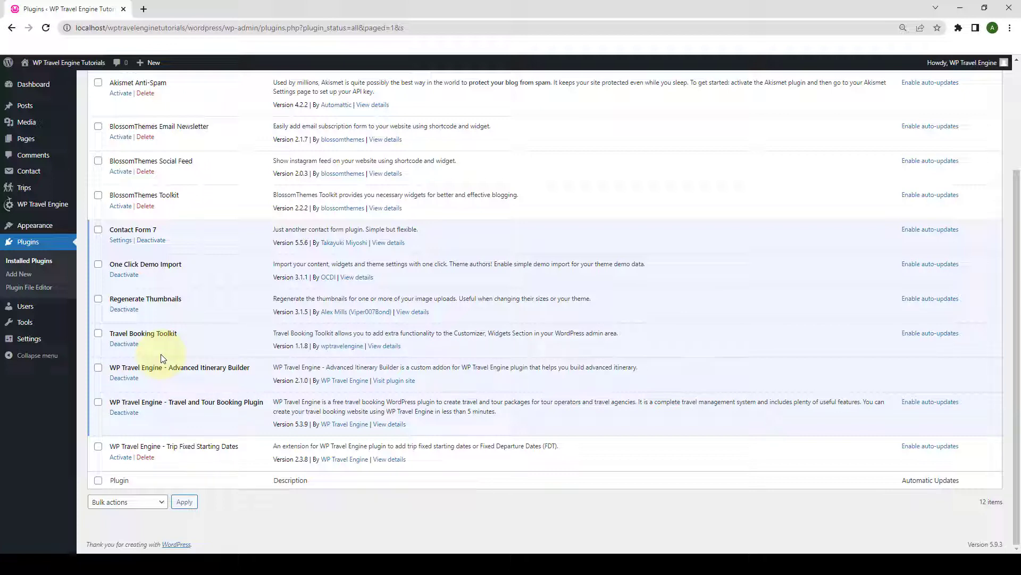
# - Enter the license key for the Advanced Itinerary Builder addon in WP Travel Engine, save it and activate the license
pyautogui.moveTo(43, 208)
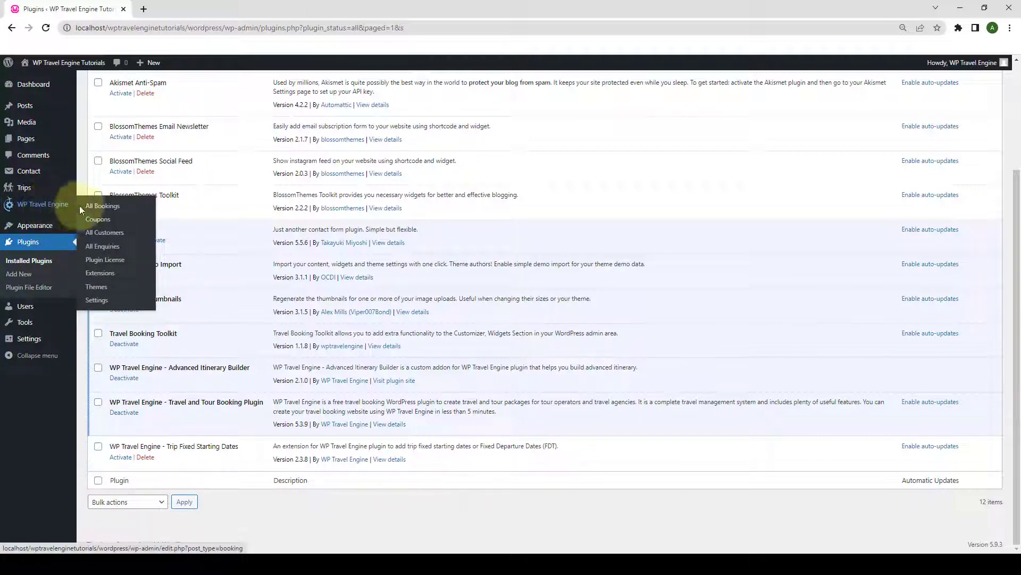
pyautogui.click(121, 264)
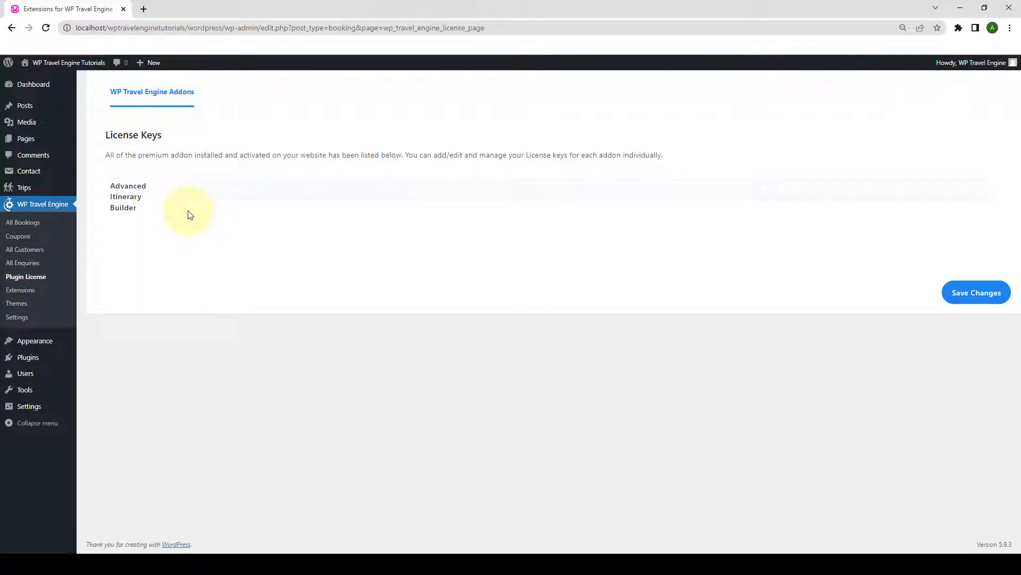
pyautogui.click(388, 187)
pyautogui.hotkey('ctrl', 'v')
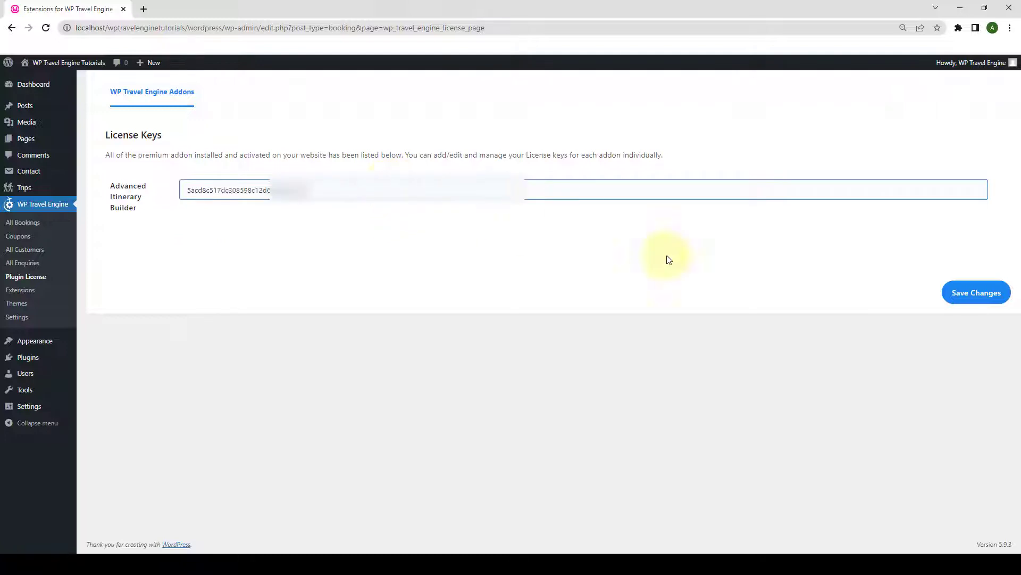
pyautogui.click(994, 301)
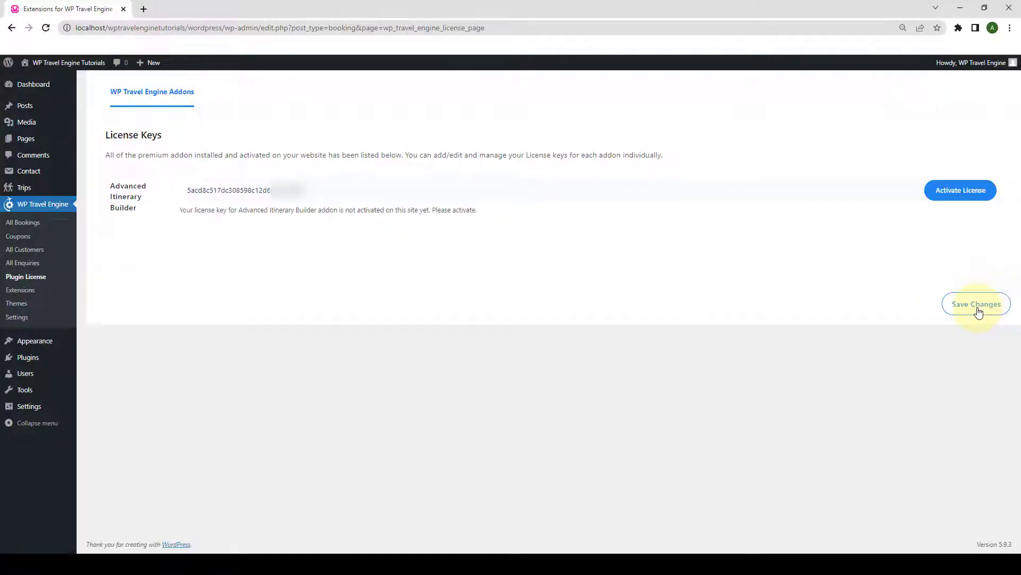
pyautogui.click(978, 198)
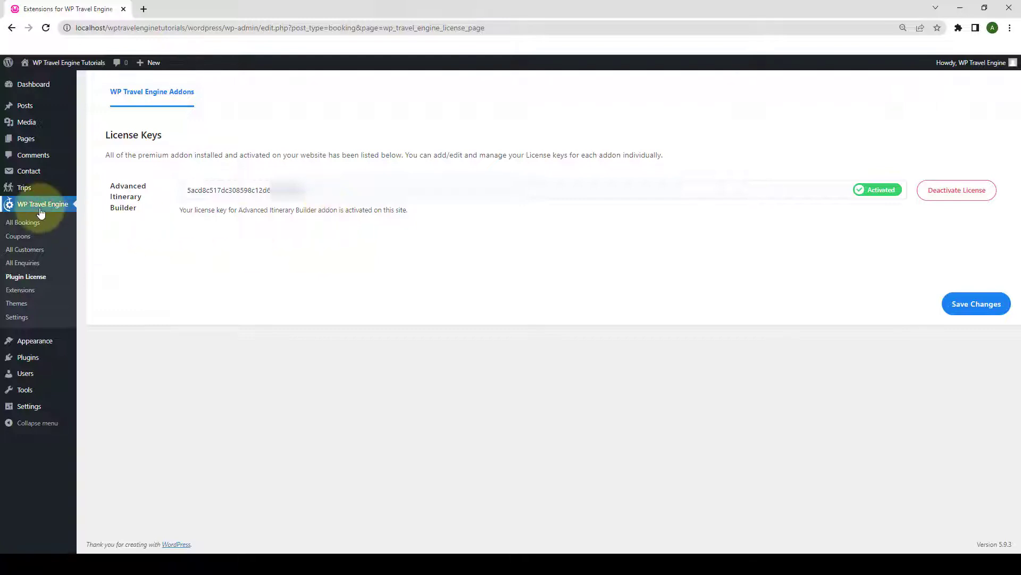
# - Review the Advanced Itinerary Builder extension settings of WP Travel Engine, including sleep mode fields and the elevation chart
pyautogui.click(29, 317)
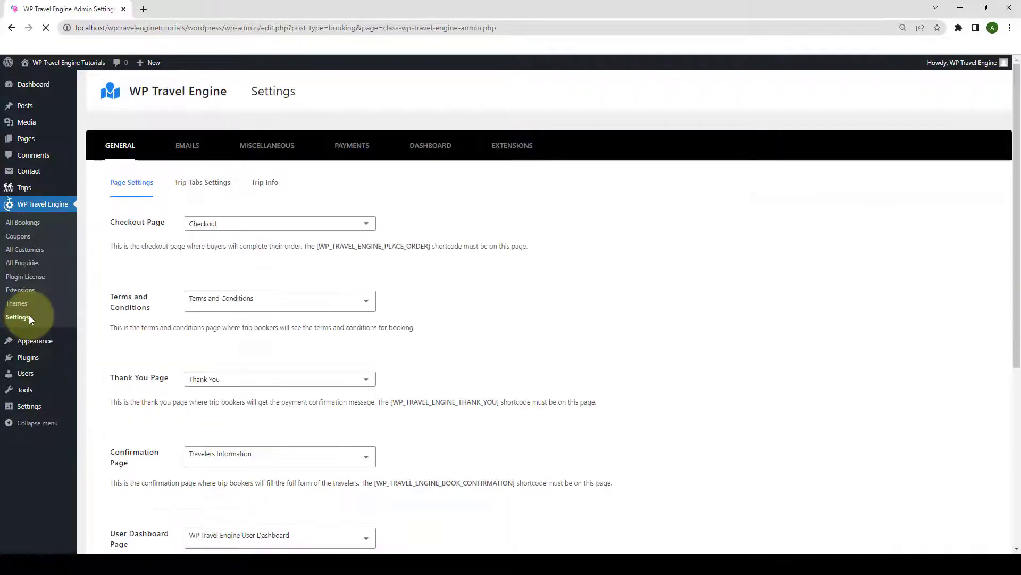
pyautogui.click(502, 149)
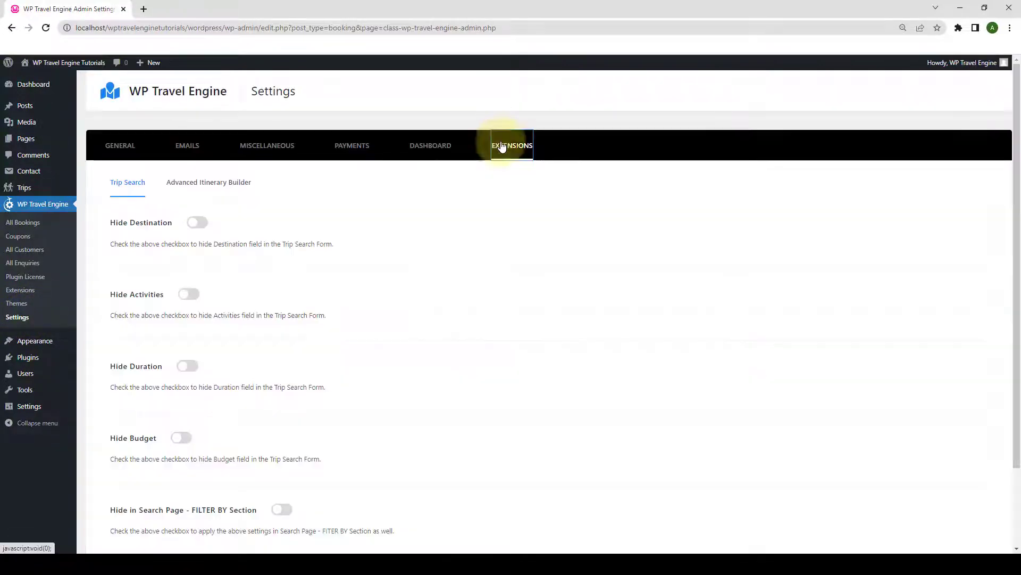
pyautogui.click(232, 192)
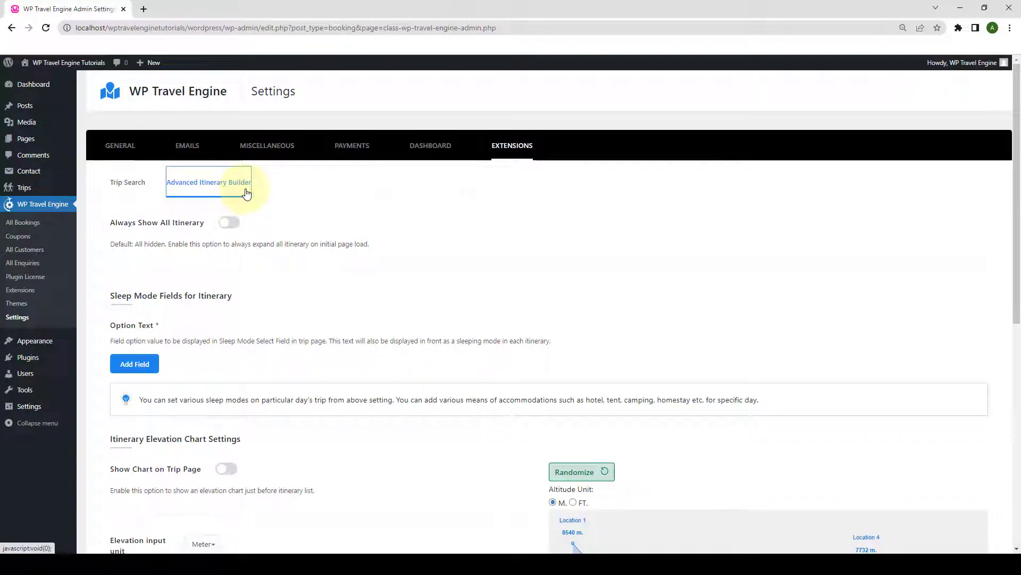
pyautogui.scroll(-5, 287, 287)
pyautogui.scroll(-2, 311, 426)
pyautogui.scroll(7, 317, 426)
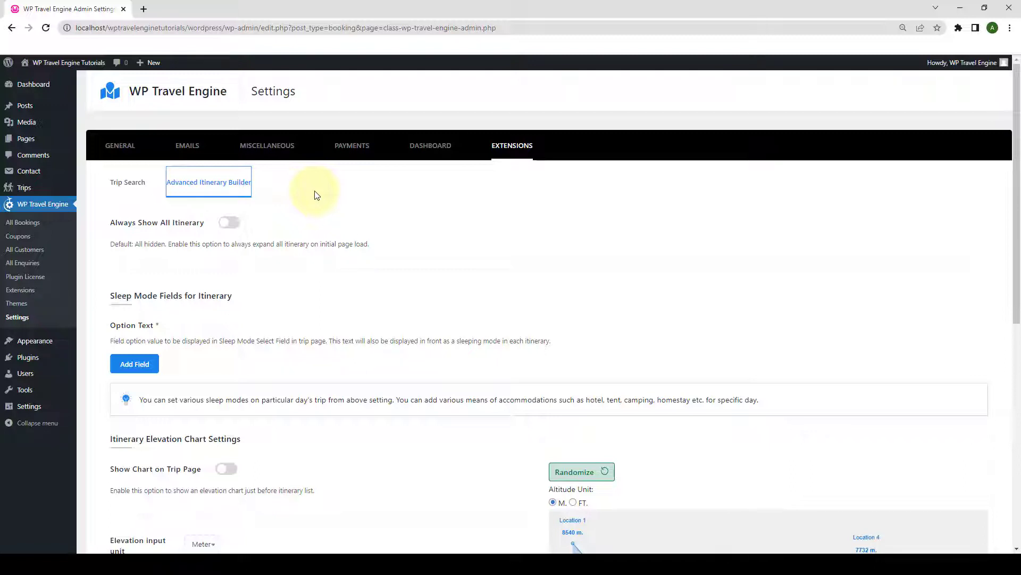
# - View the public page of the trip "Places to travel in november" in a new tab and examine its itinerary
pyautogui.moveTo(21, 189)
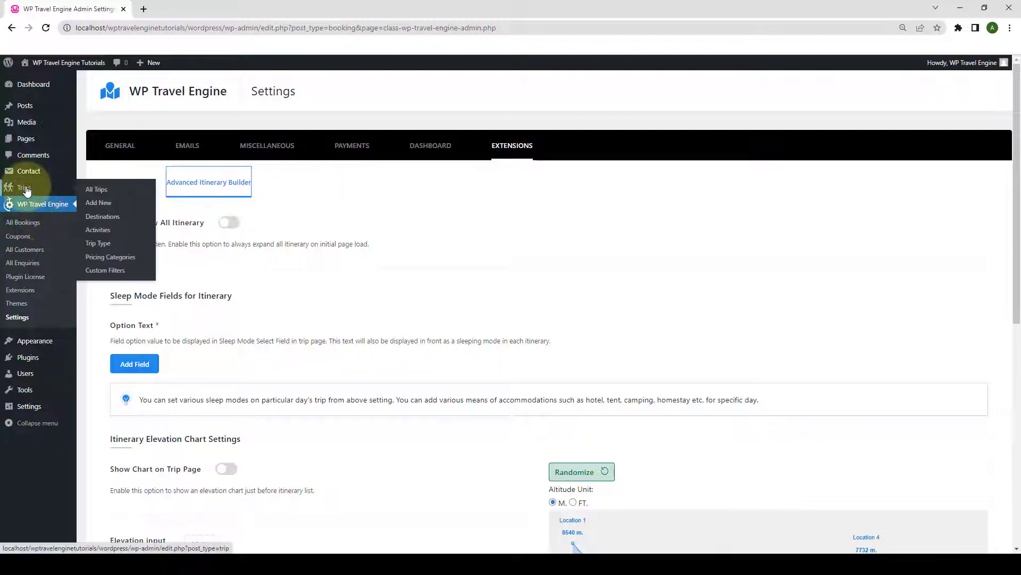
pyautogui.click(99, 190)
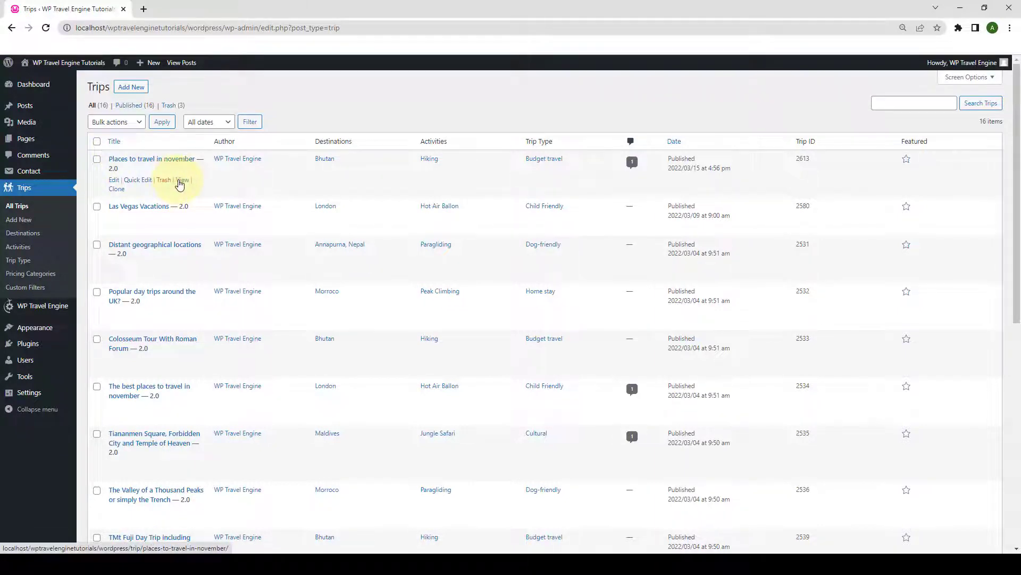
pyautogui.rightClick(181, 182)
pyautogui.click(205, 188)
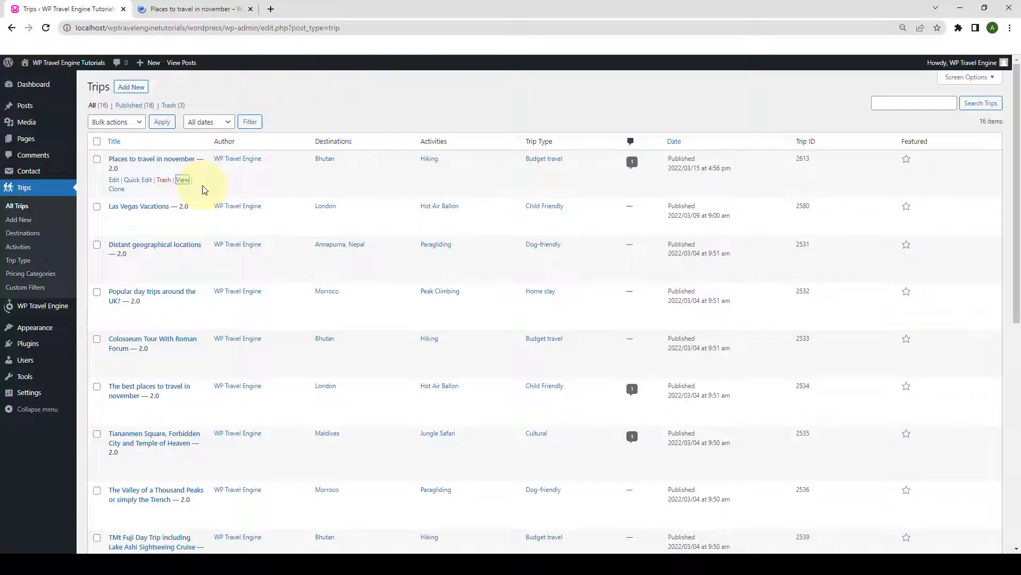
pyautogui.click(201, 6)
pyautogui.scroll(-7, 429, 301)
pyautogui.scroll(-9, 433, 309)
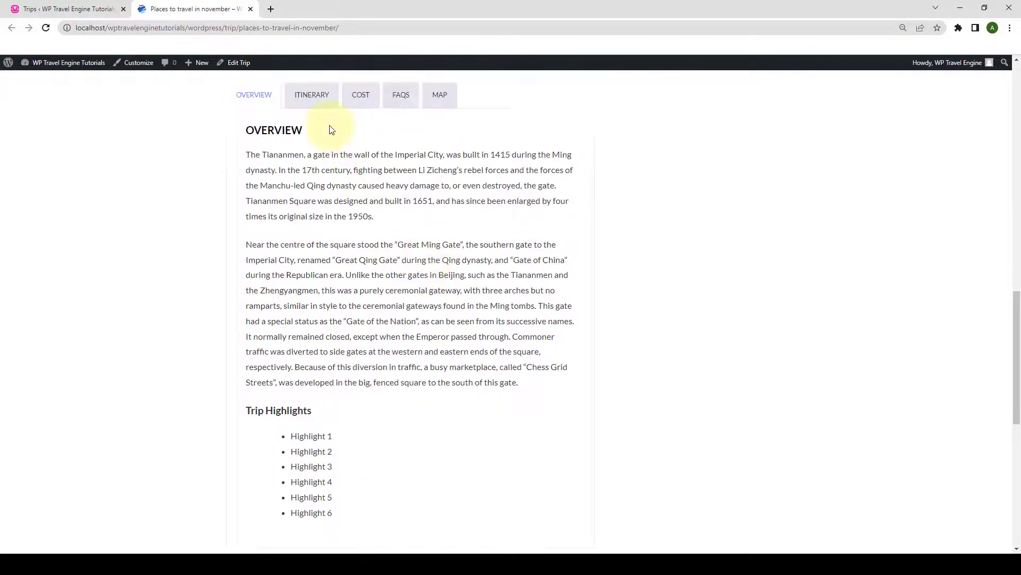
pyautogui.click(308, 97)
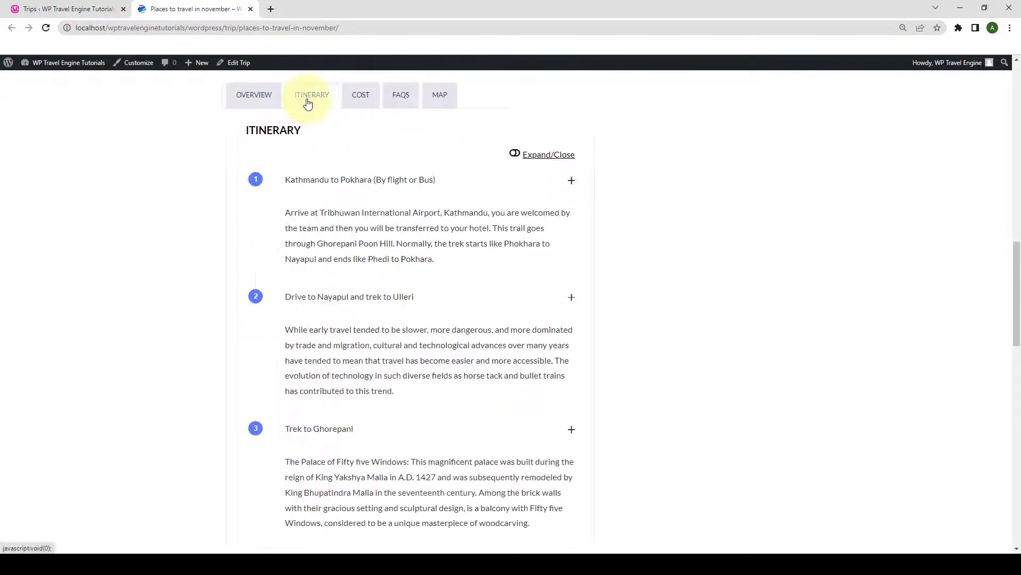
# - Open the trip "Places to travel in november" for editing and show the Day 1 fields of its Itinerary settings
pyautogui.click(96, 5)
pyautogui.click(114, 181)
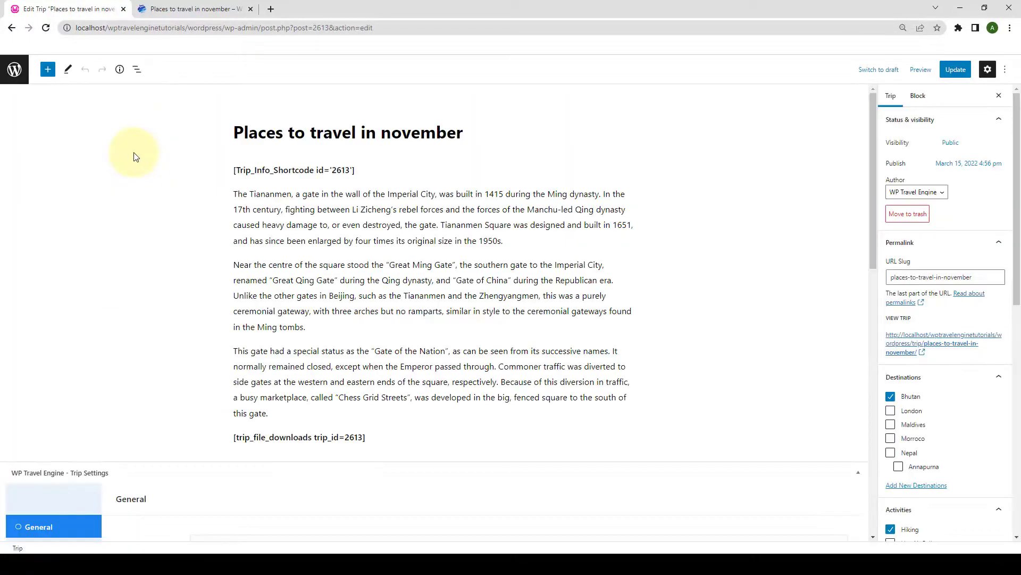
pyautogui.scroll(-5, 136, 210)
pyautogui.scroll(-1, 53, 290)
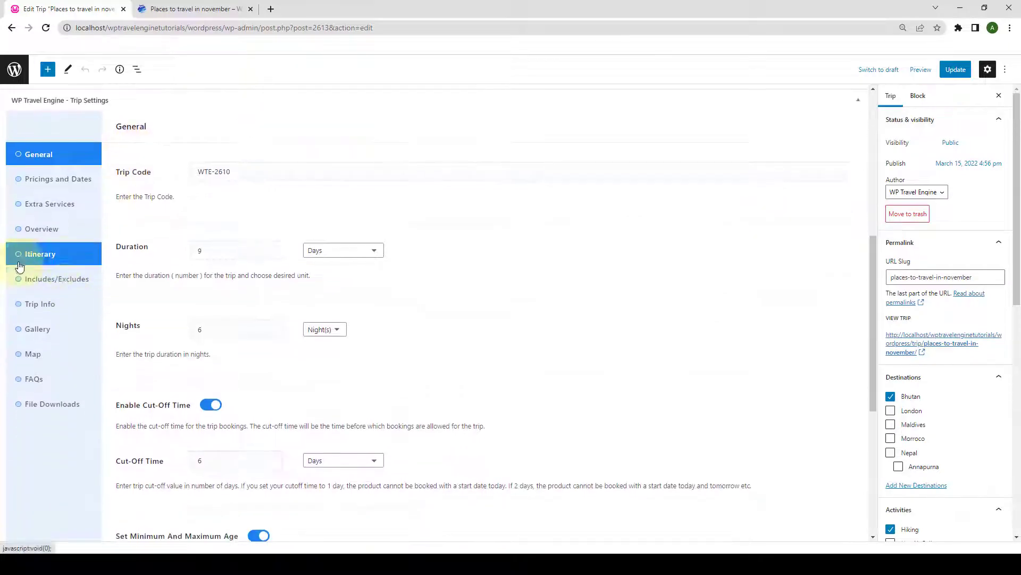
pyautogui.click(32, 256)
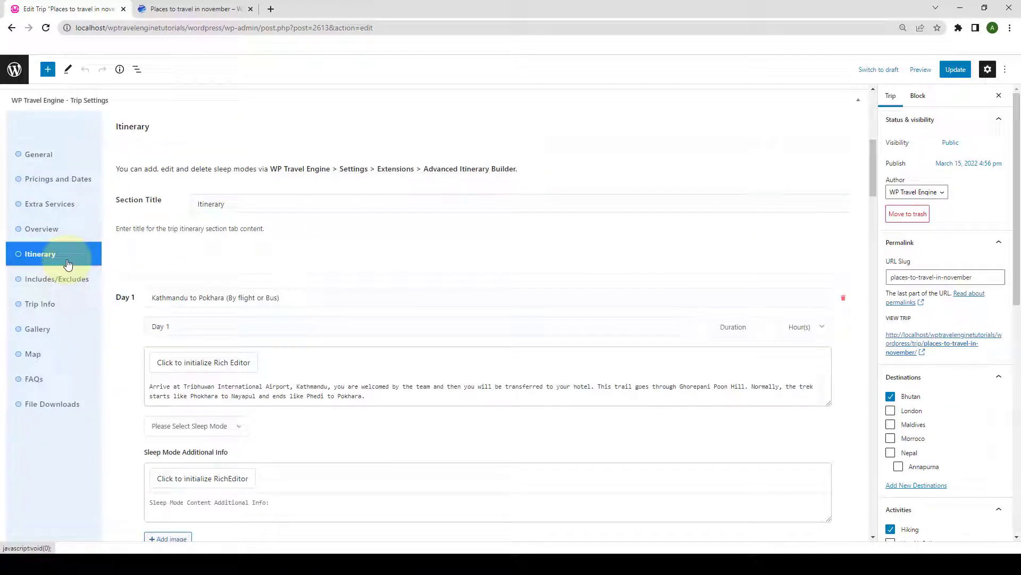
pyautogui.scroll(-1, 440, 326)
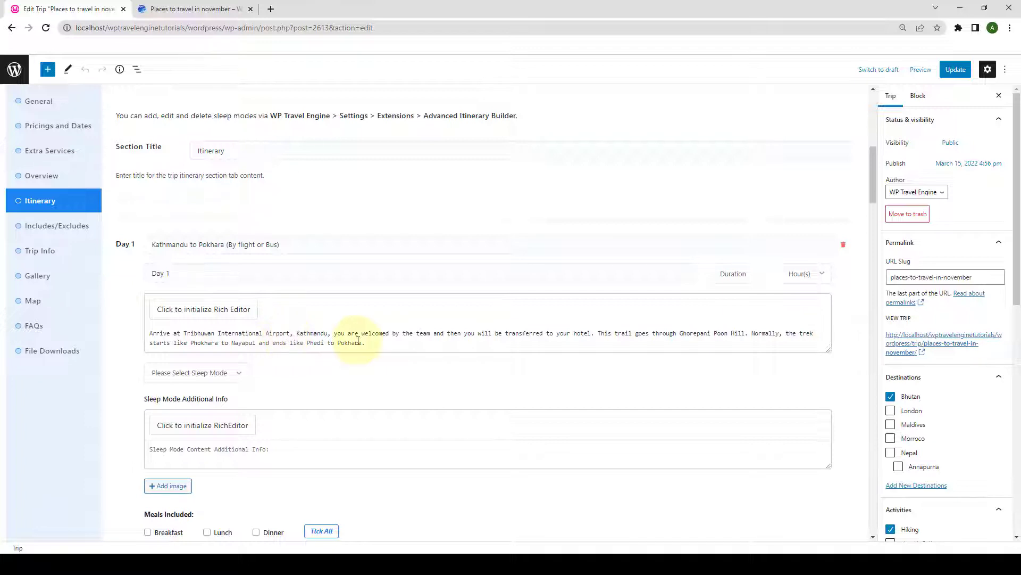
# - Set the duration of Day 1 to 5 hours in the trip's itinerary
pyautogui.scroll(-5, 358, 340)
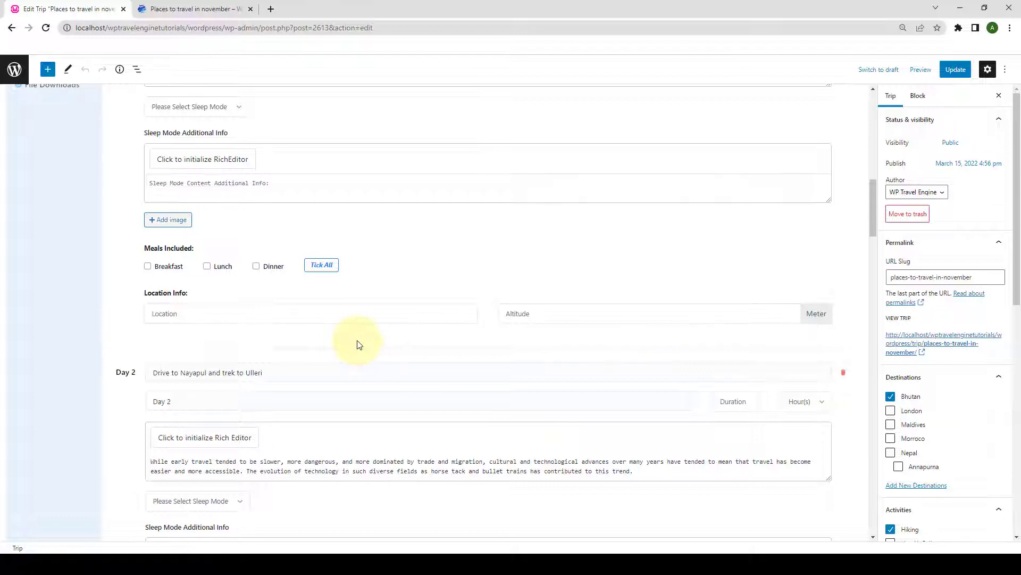
pyautogui.scroll(4, 358, 343)
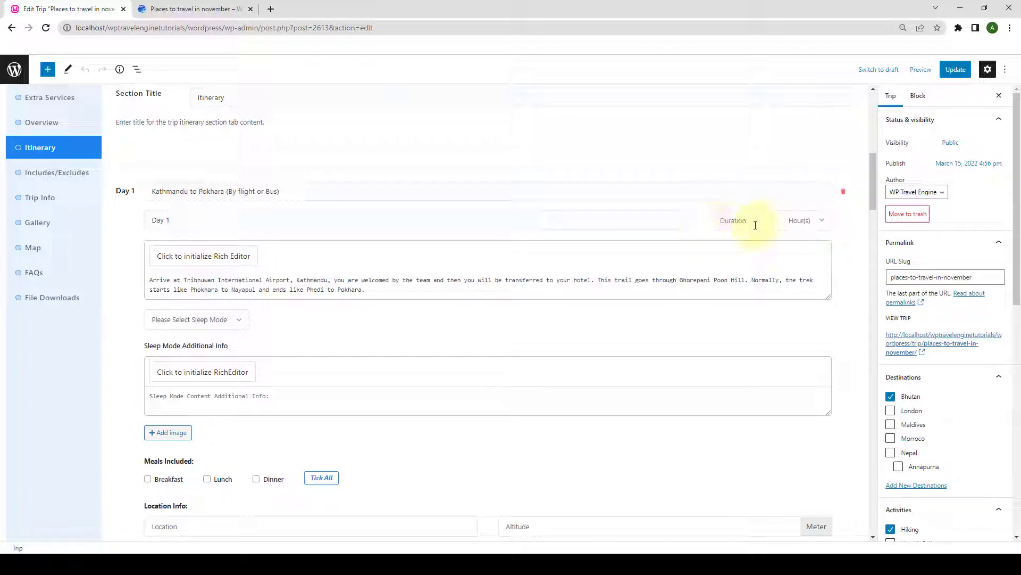
pyautogui.click(802, 221)
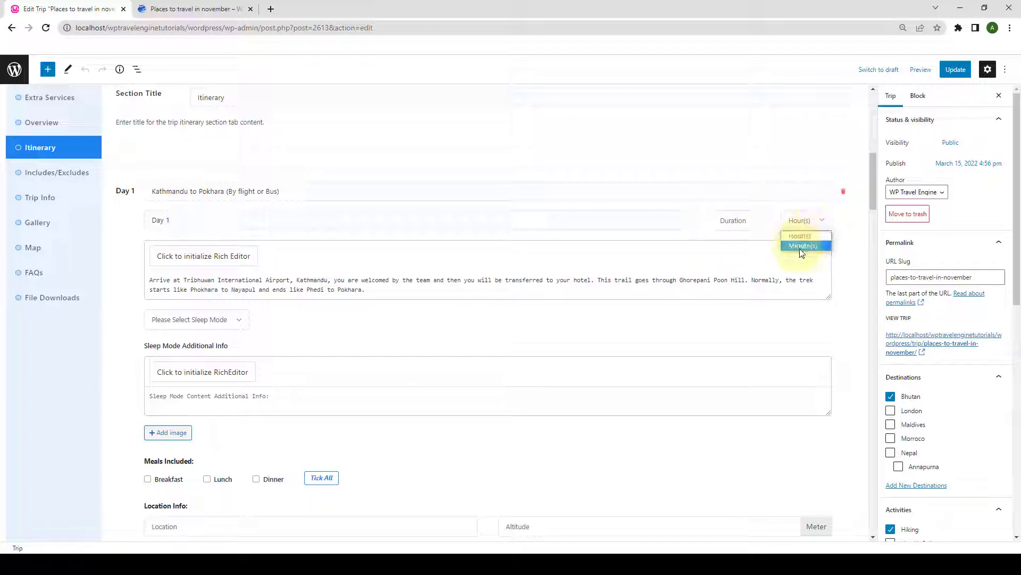
pyautogui.click(733, 216)
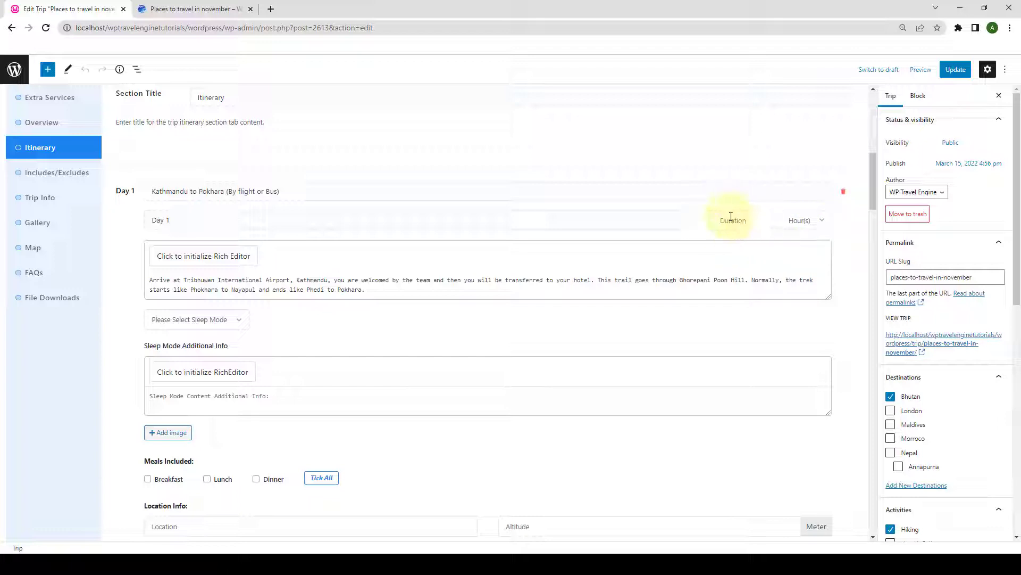
pyautogui.write('8')
# - Insert the paragliding image from the media library before the Day 1 description and move the text to a new paragraph
pyautogui.click(323, 279)
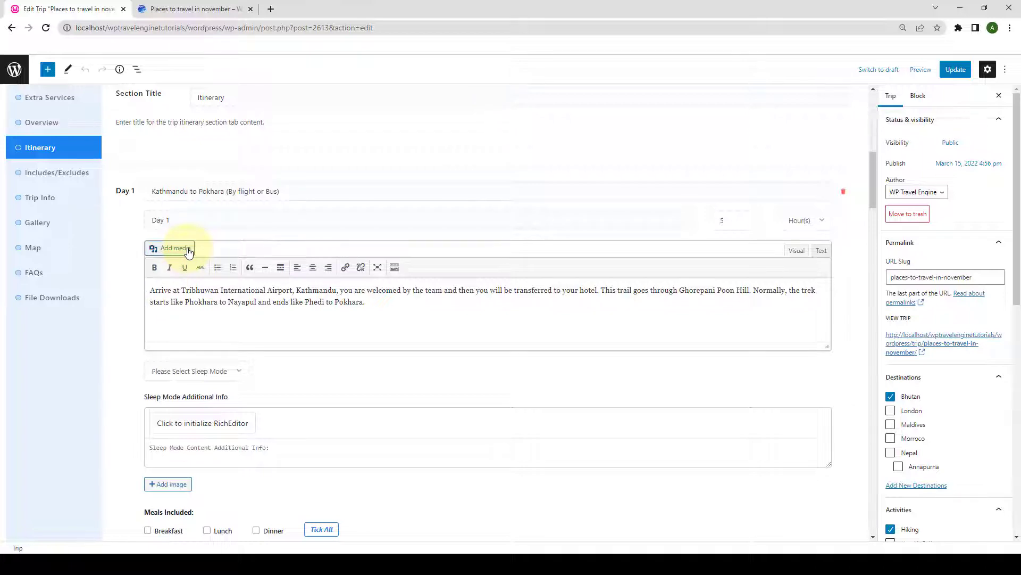
pyautogui.click(175, 249)
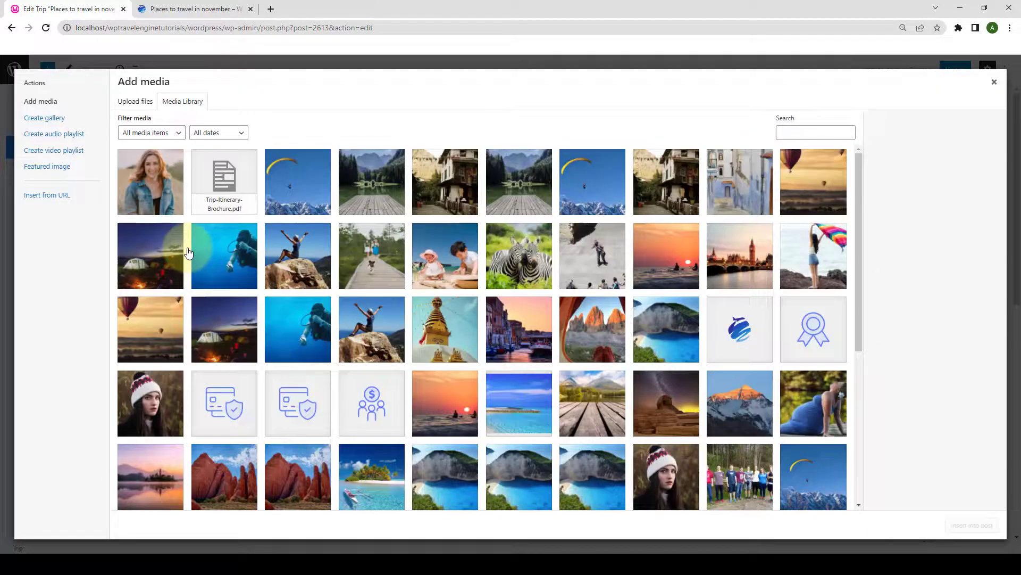
pyautogui.click(299, 191)
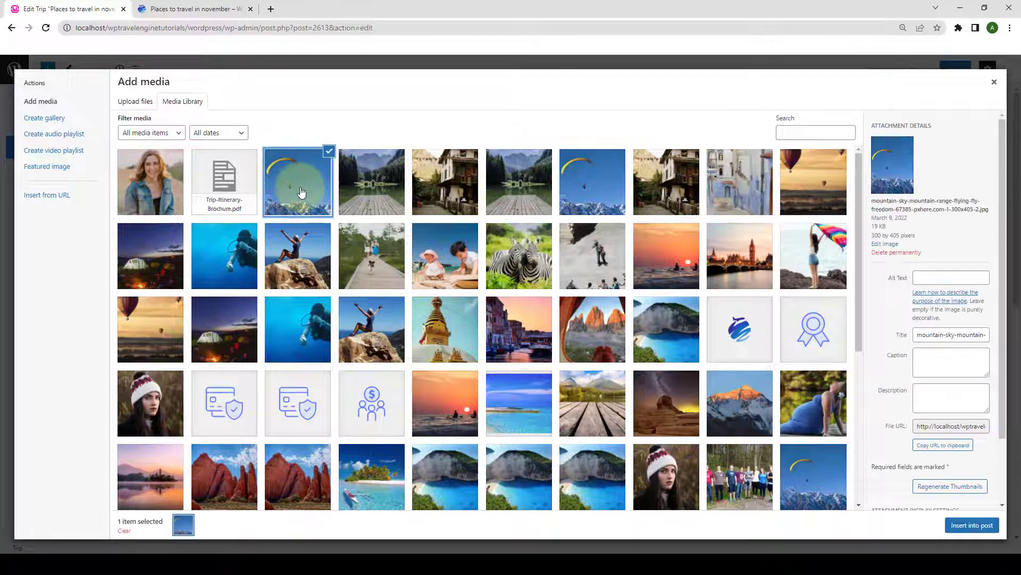
pyautogui.click(960, 525)
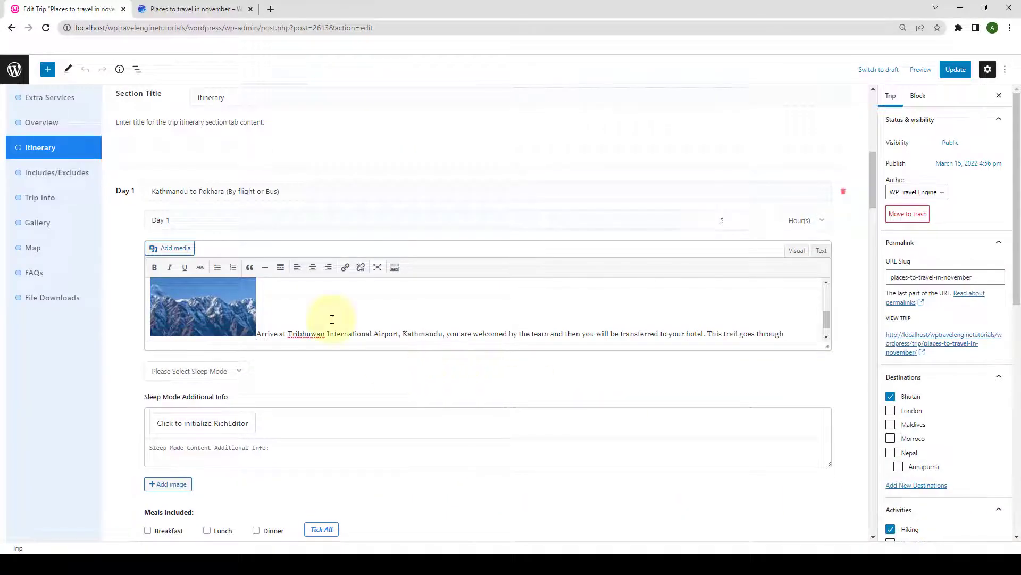
pyautogui.scroll(-1, 329, 319)
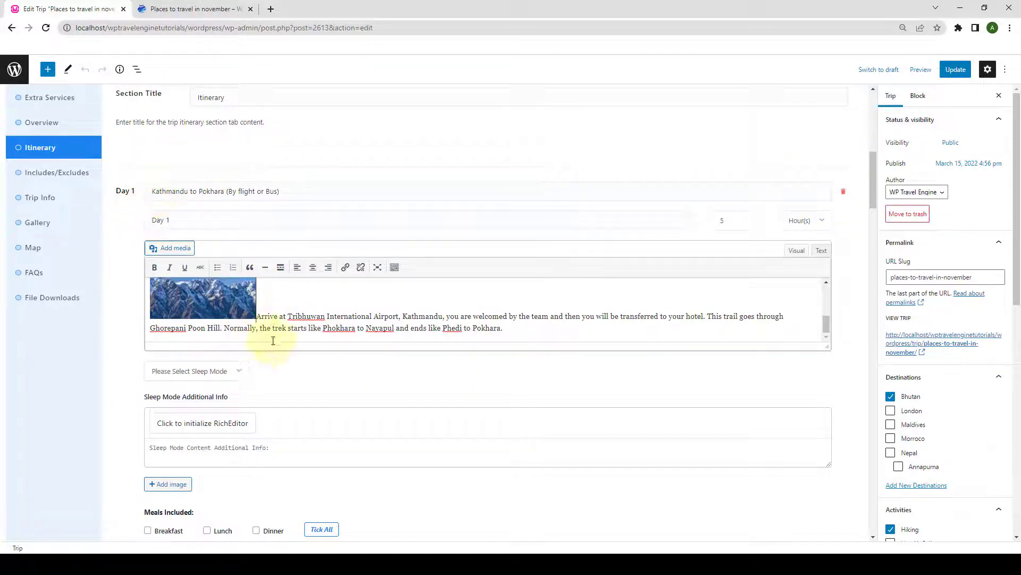
pyautogui.click(258, 317)
pyautogui.press('Return')
# - Check the sleep mode choices available for Day 1 without selecting one
pyautogui.scroll(-1, 273, 319)
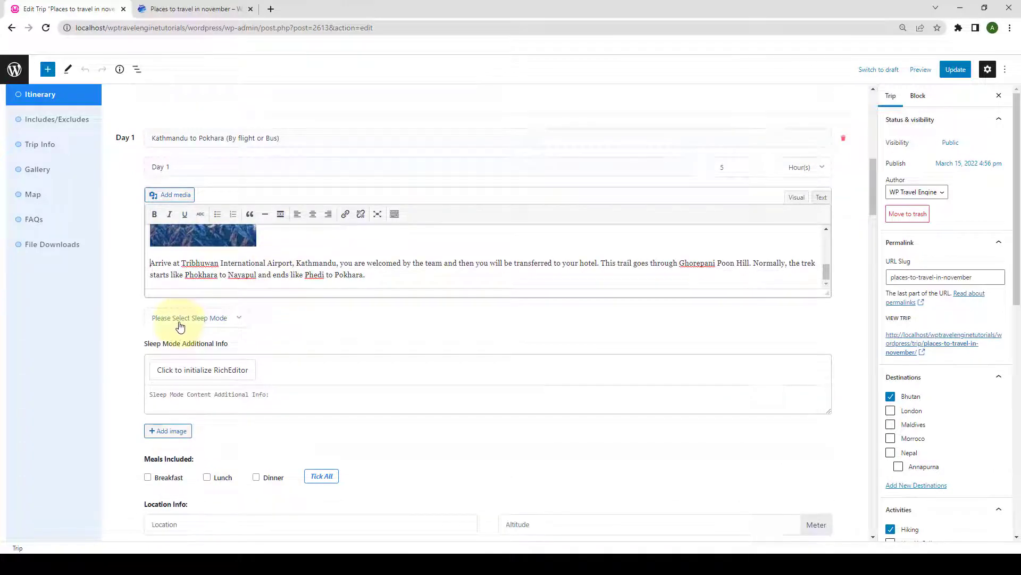
pyautogui.click(213, 319)
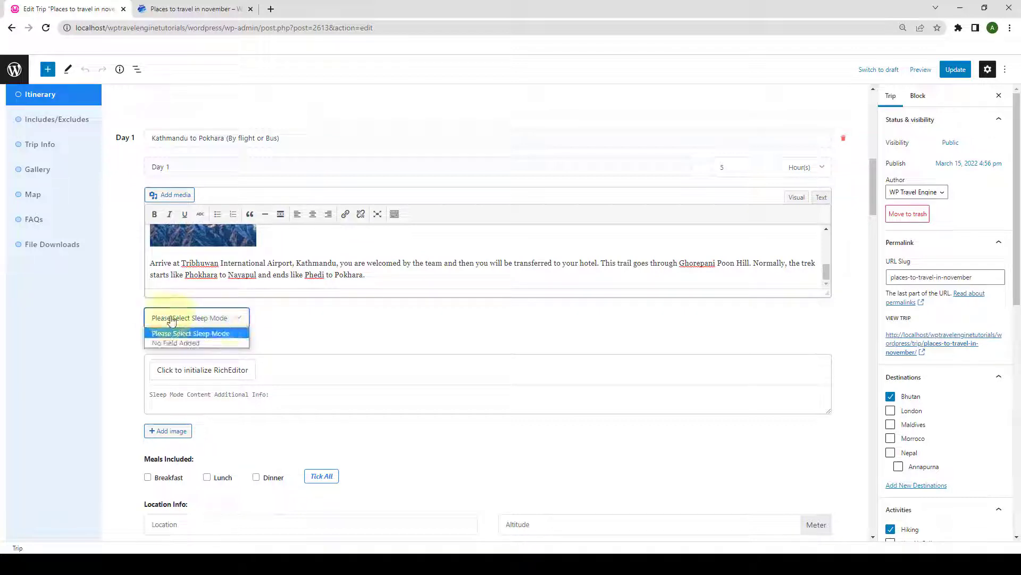
pyautogui.click(215, 332)
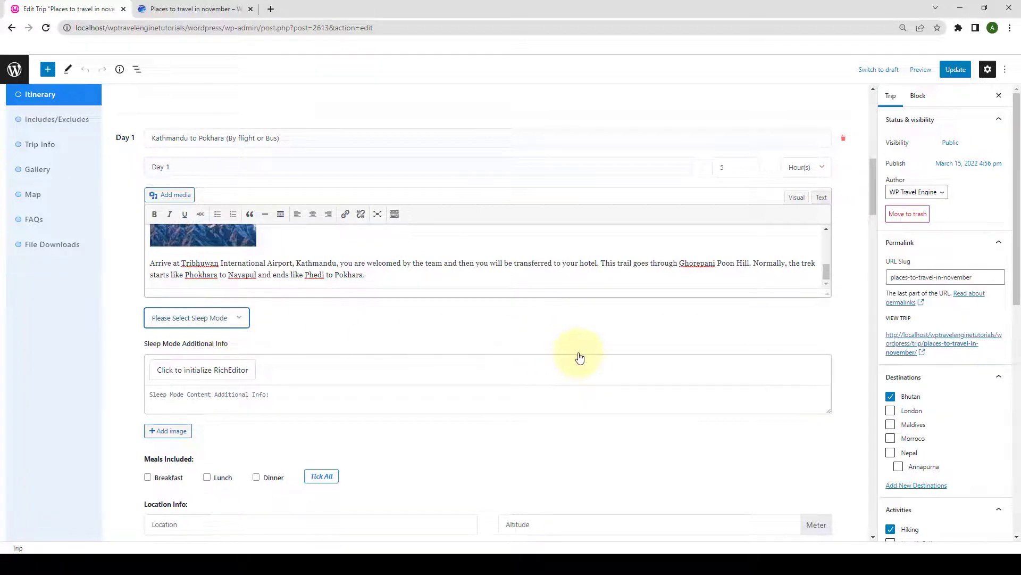
# - Save the trip's itinerary settings and continue to the Includes/Excludes section
pyautogui.scroll(-3, 808, 387)
pyautogui.scroll(-14, 808, 387)
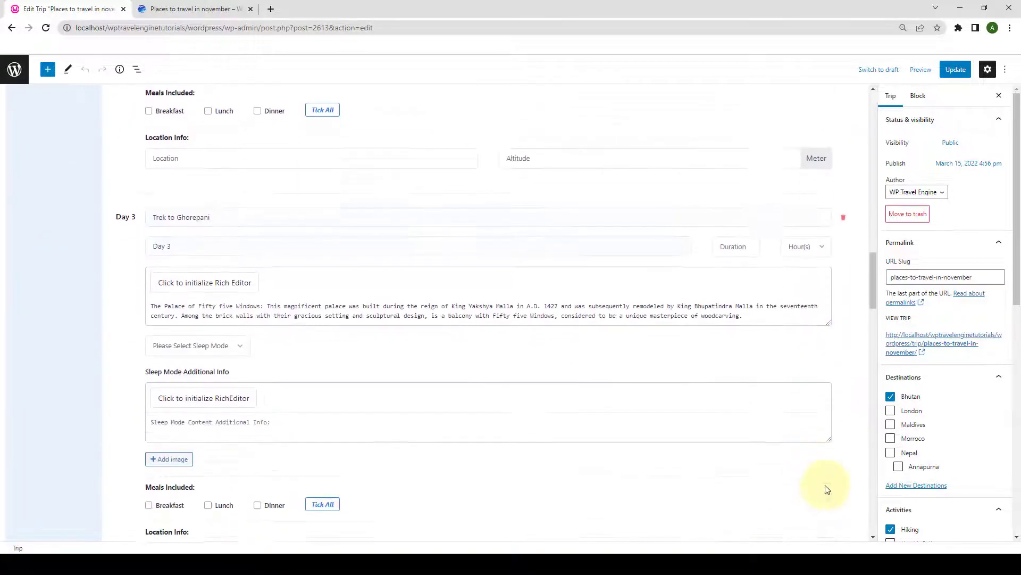
pyautogui.scroll(-20, 826, 497)
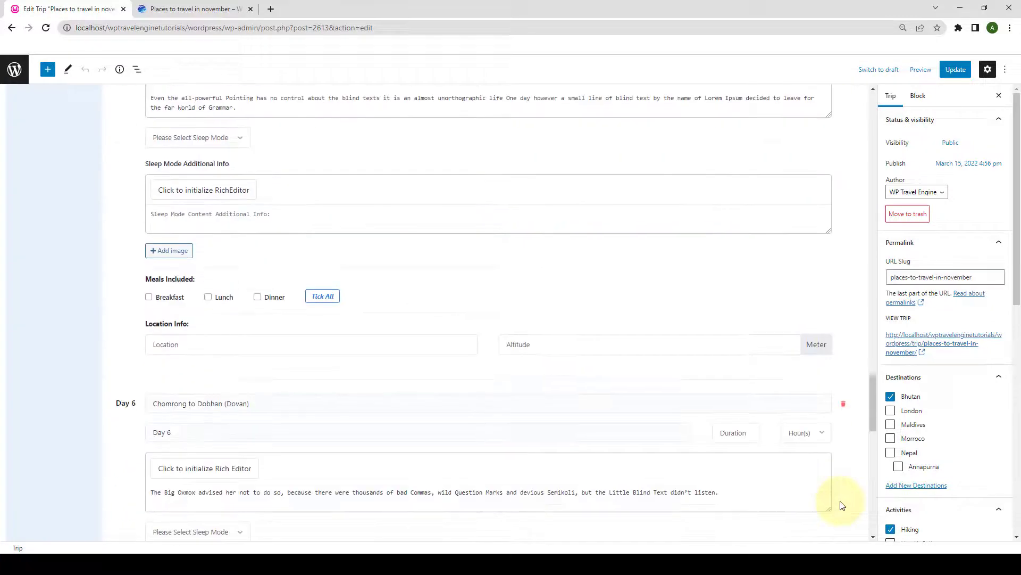
pyautogui.scroll(-9, 843, 504)
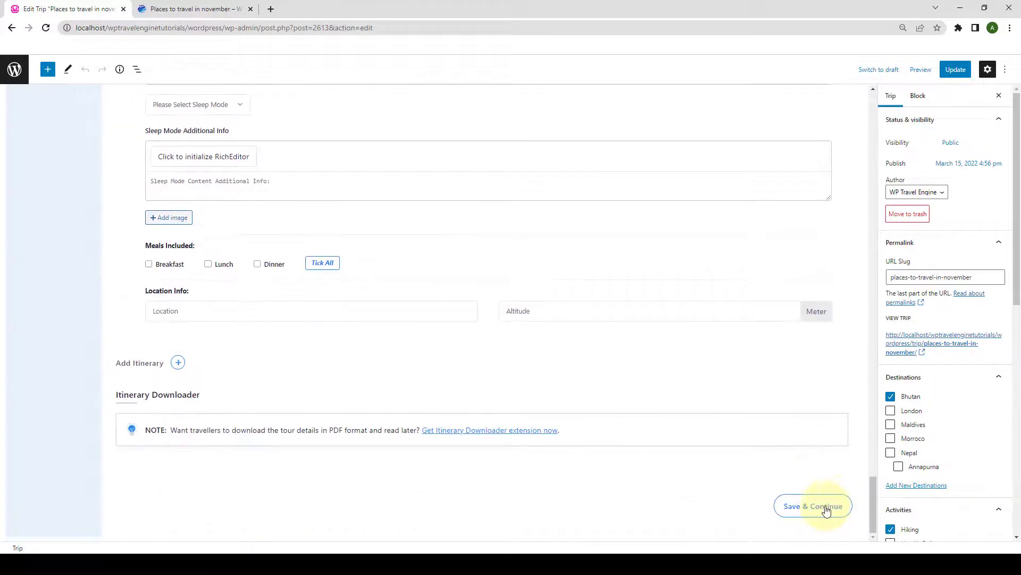
pyautogui.click(826, 507)
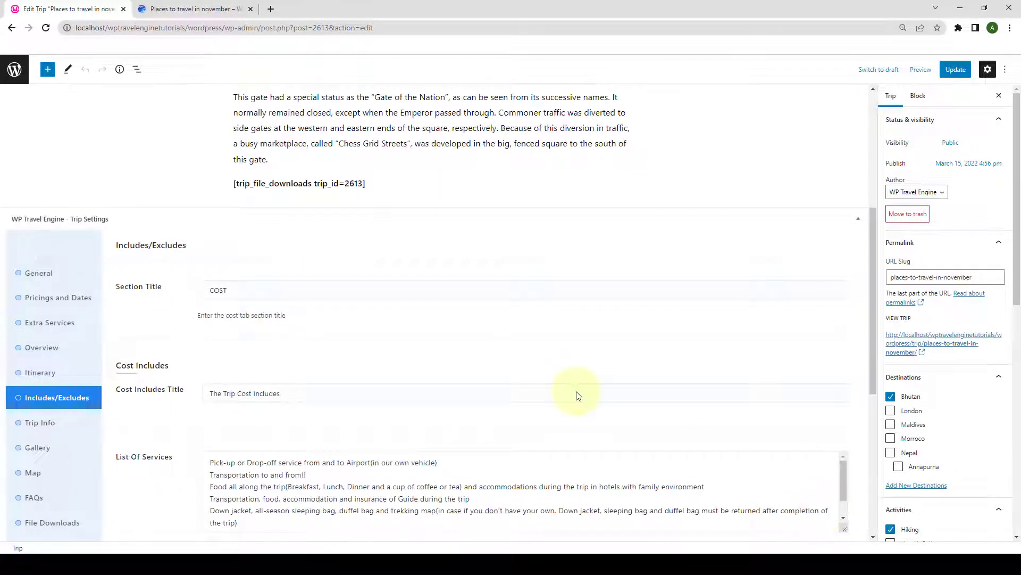
# - Leave the trip editor and open the Advanced Itinerary Builder extension settings of WP Travel Engine
pyautogui.click(11, 27)
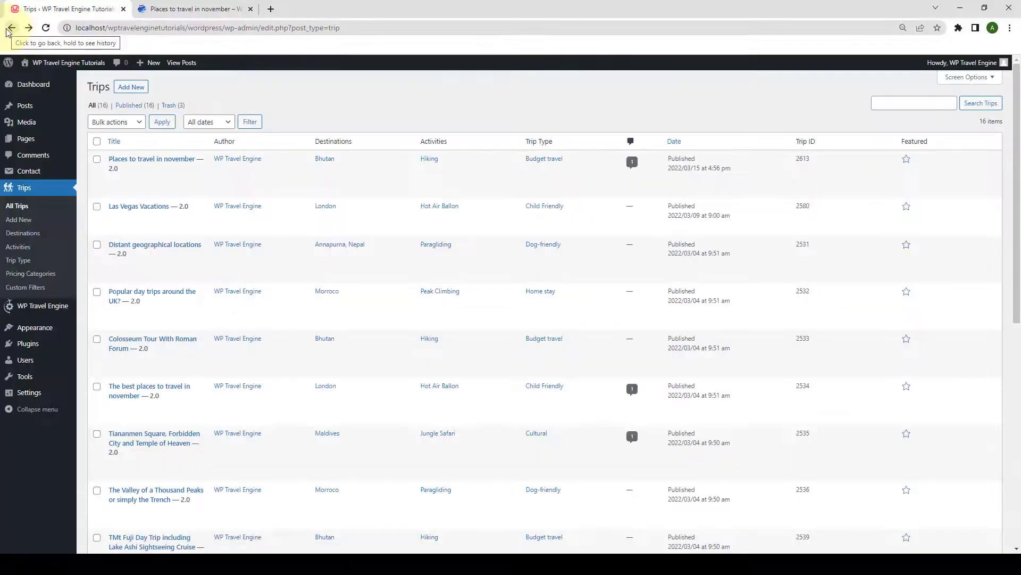
pyautogui.moveTo(43, 306)
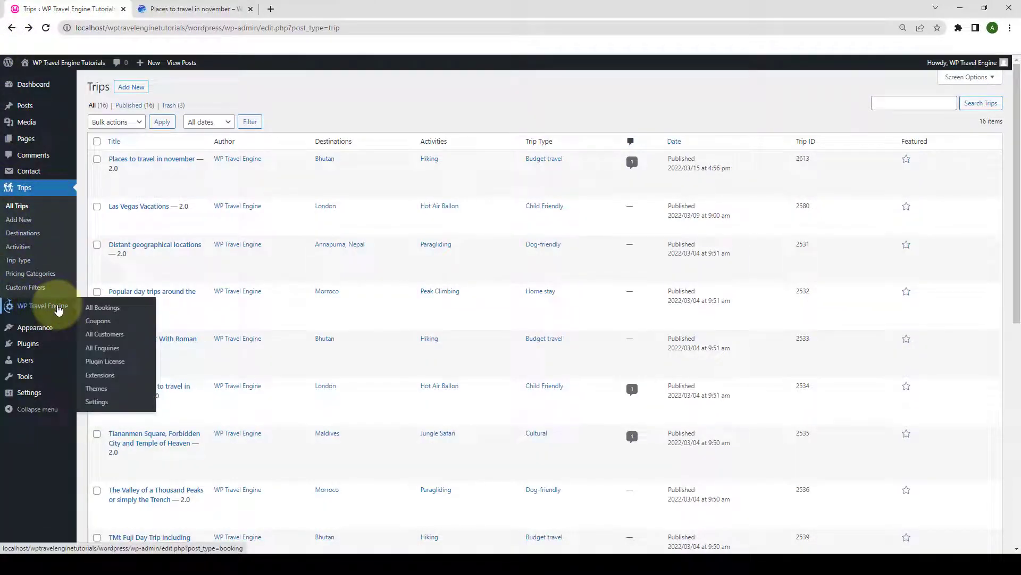
pyautogui.click(111, 405)
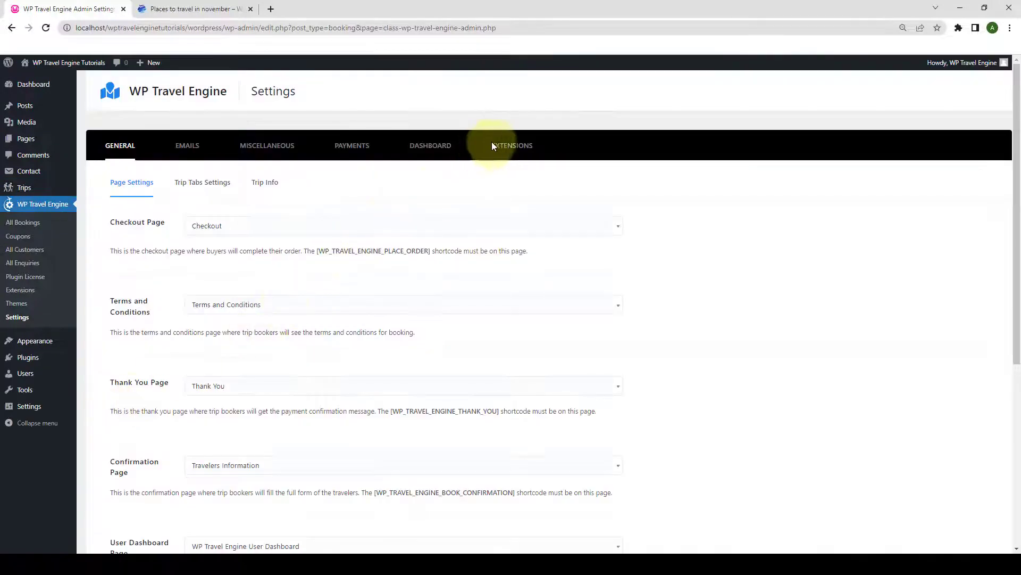
pyautogui.click(494, 146)
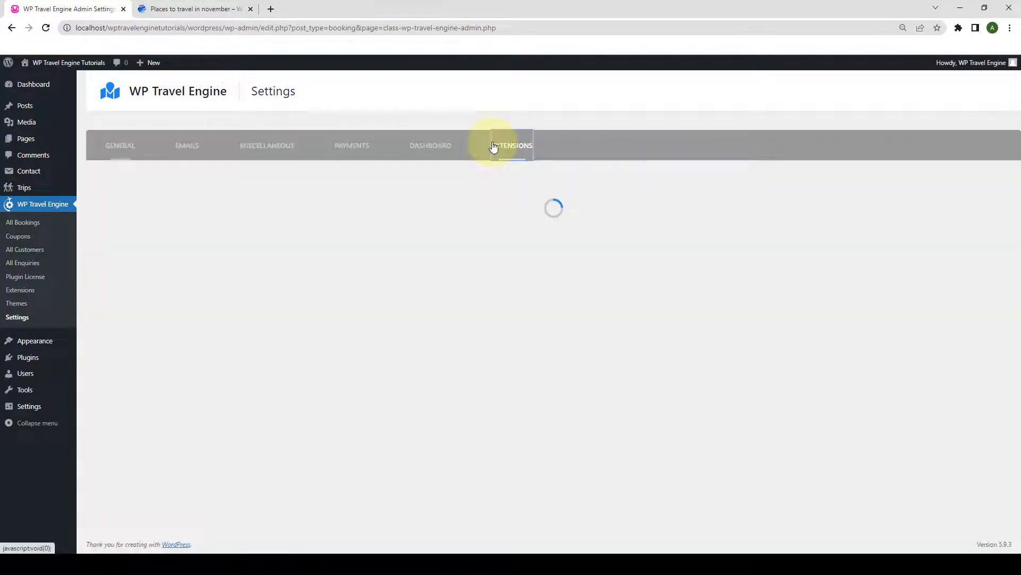
pyautogui.click(206, 191)
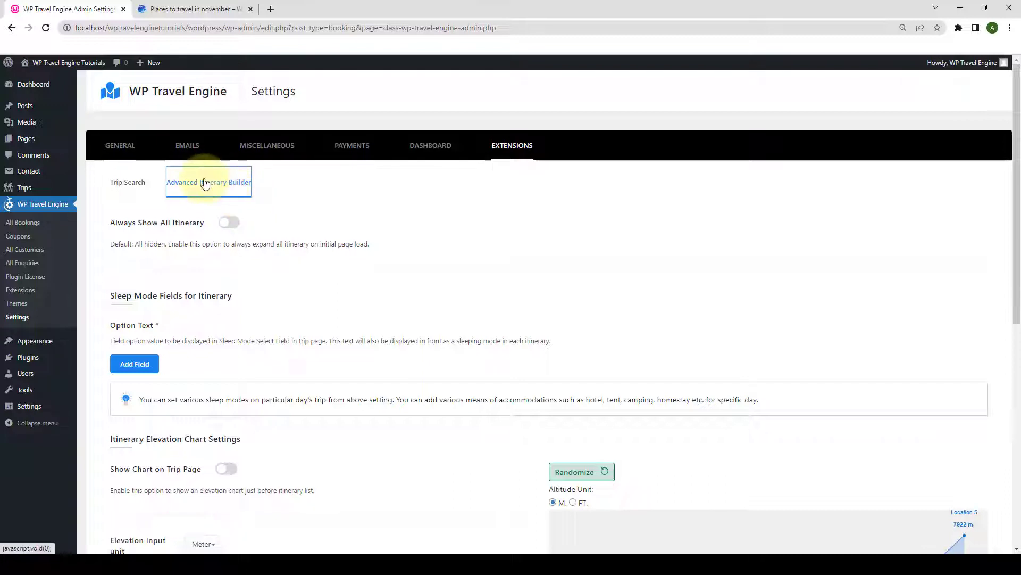
# - Add a sleep mode field for itineraries with the option text "Hotel Stay"
pyautogui.scroll(-1, 171, 314)
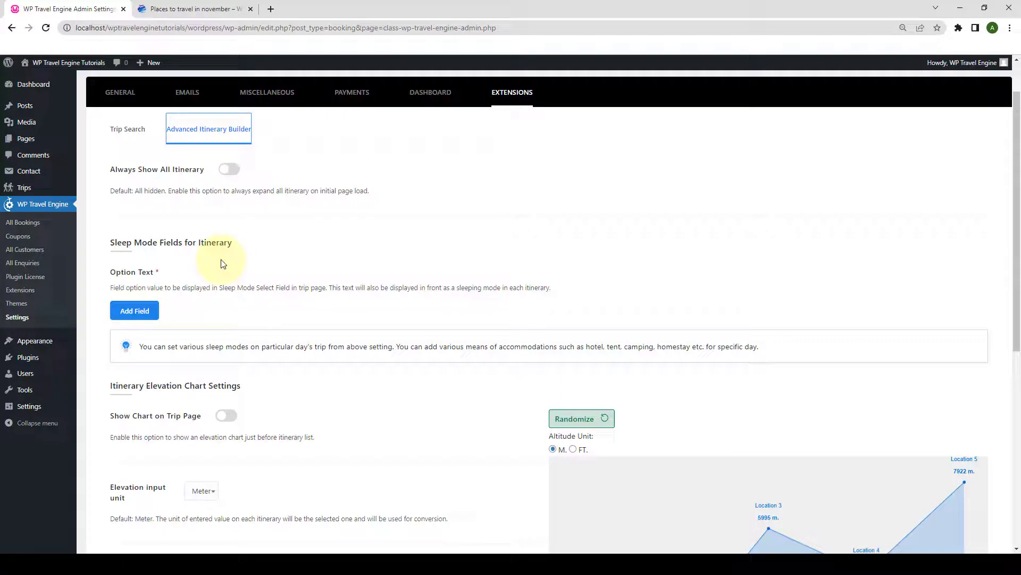
pyautogui.scroll(-1, 221, 263)
pyautogui.click(149, 264)
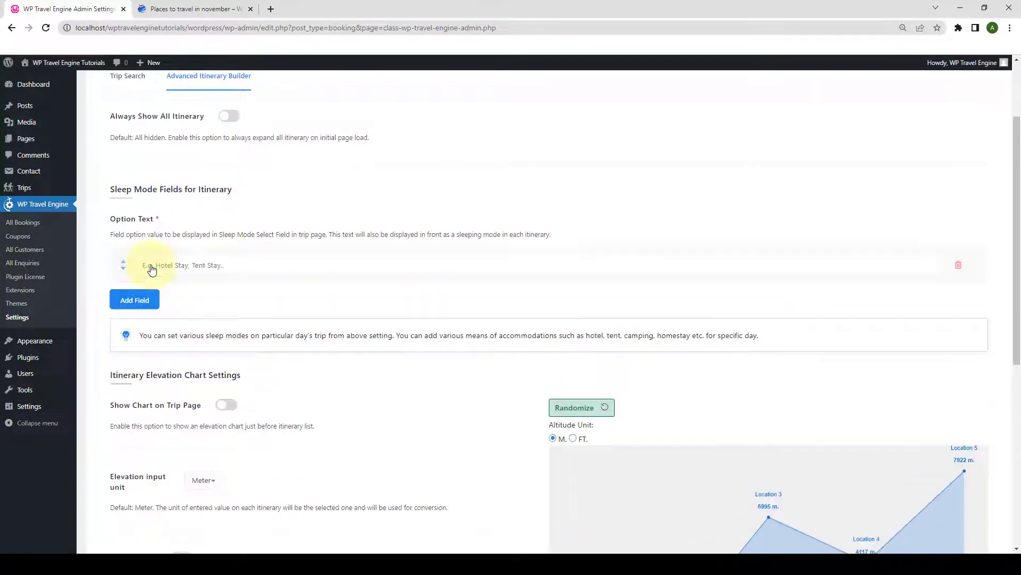
pyautogui.click(152, 268)
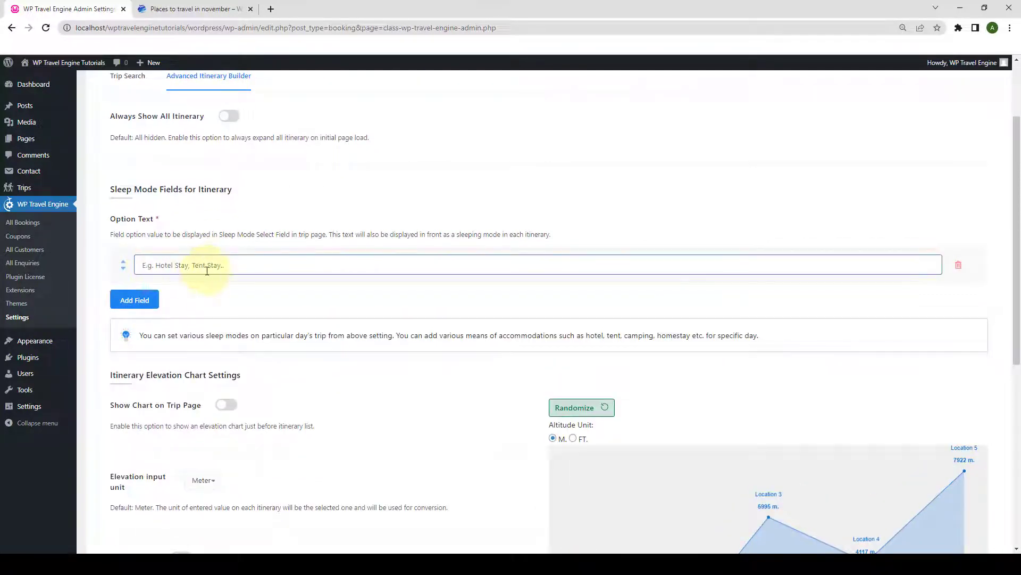
pyautogui.write('Hotel Stay')
pyautogui.click(205, 276)
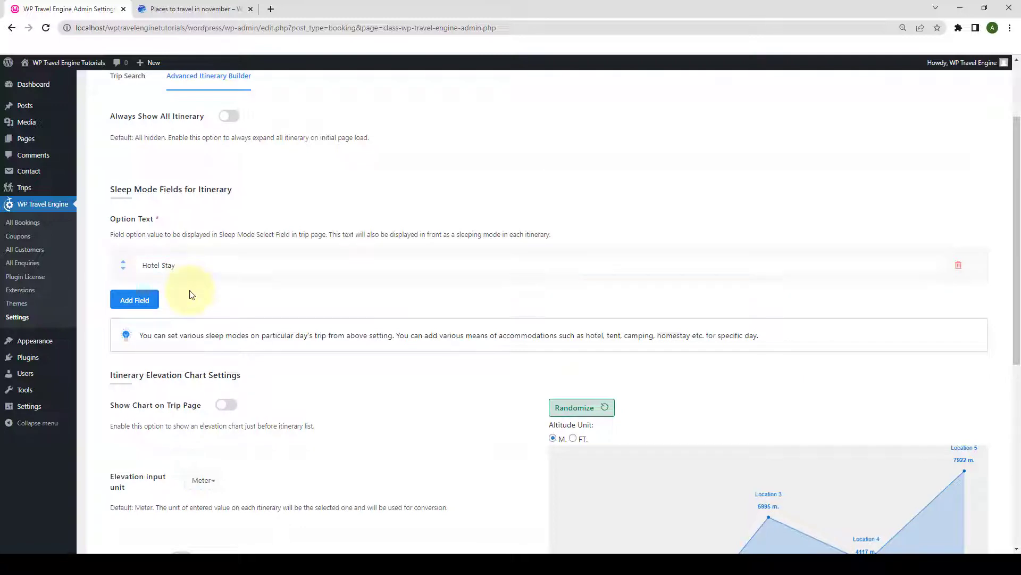
# - Add two more sleep mode fields, "Tent Stay" and "Camp Stay", and save the extension settings
pyautogui.click(135, 301)
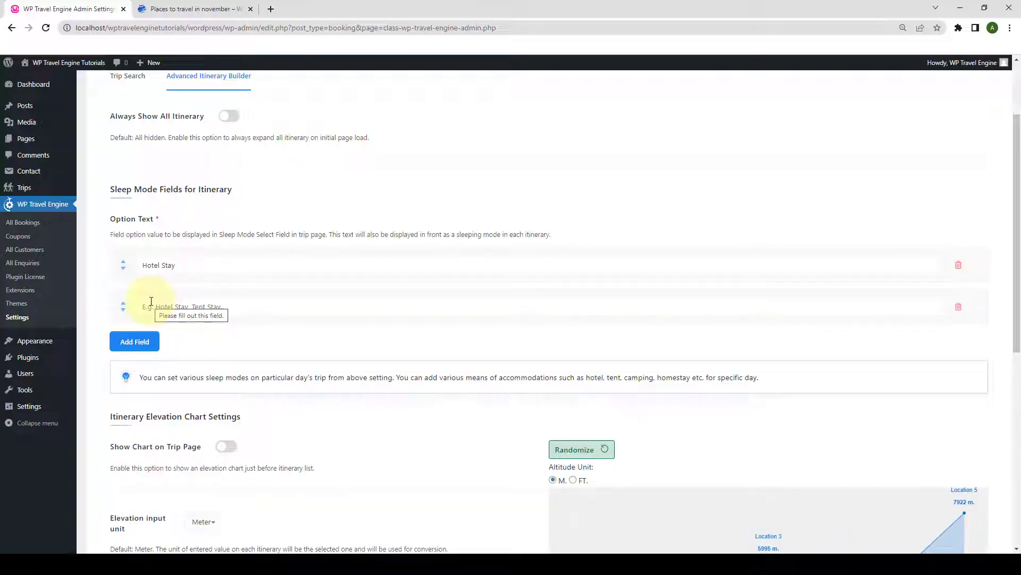
pyautogui.click(163, 305)
pyautogui.write('Tent Stay')
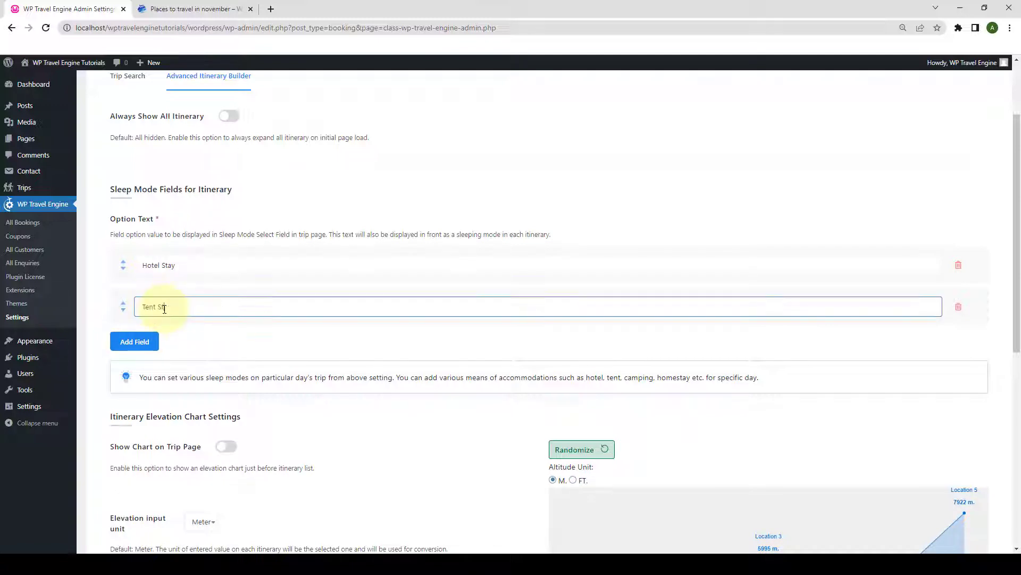
pyautogui.press('Return')
pyautogui.write('Camp Stay')
pyautogui.click(208, 390)
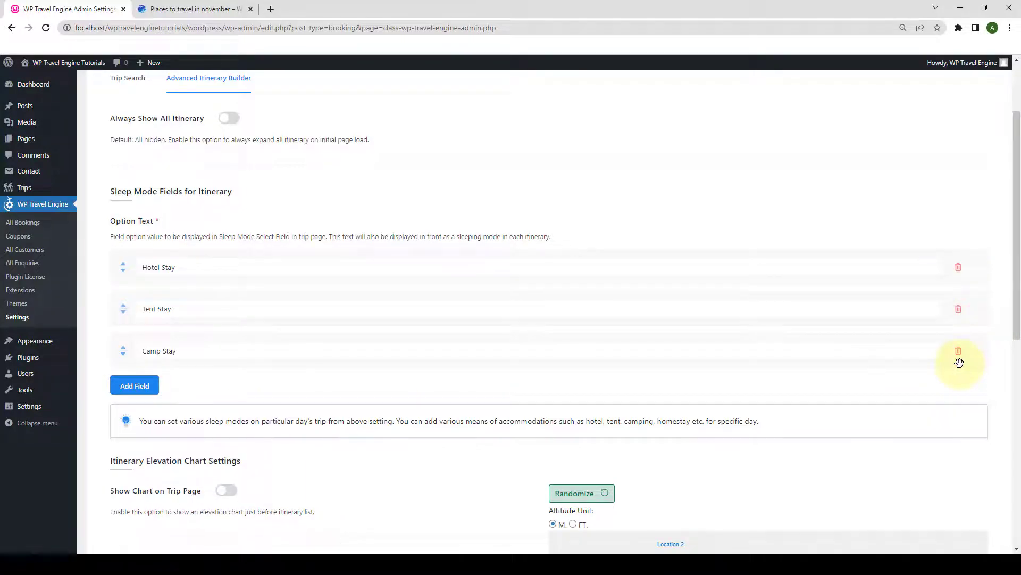
pyautogui.scroll(-9, 959, 362)
pyautogui.click(973, 508)
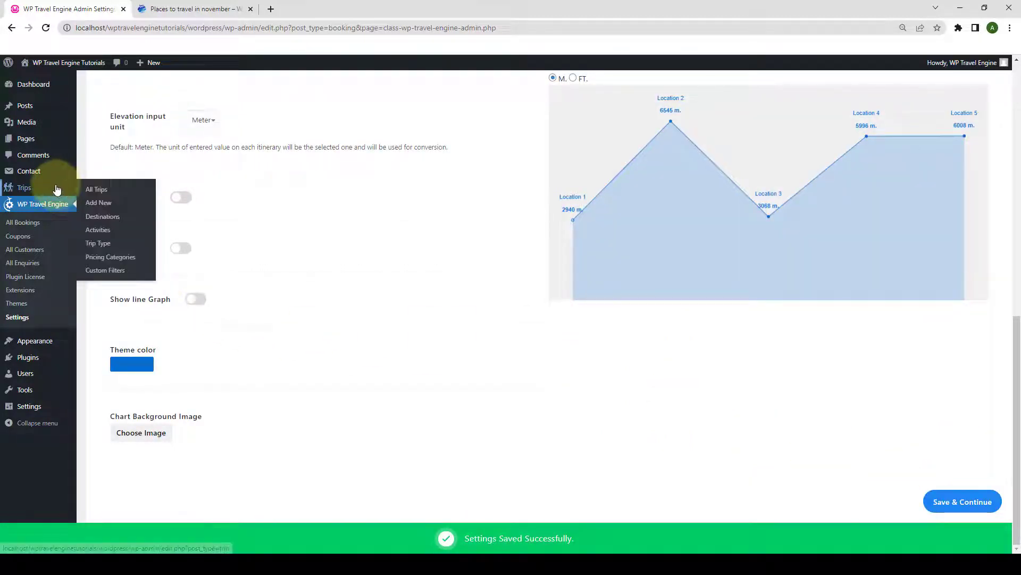
# - Reopen the trip "Places to travel in november" for editing and go to the Day 1 sleep mode in its itinerary
pyautogui.click(97, 191)
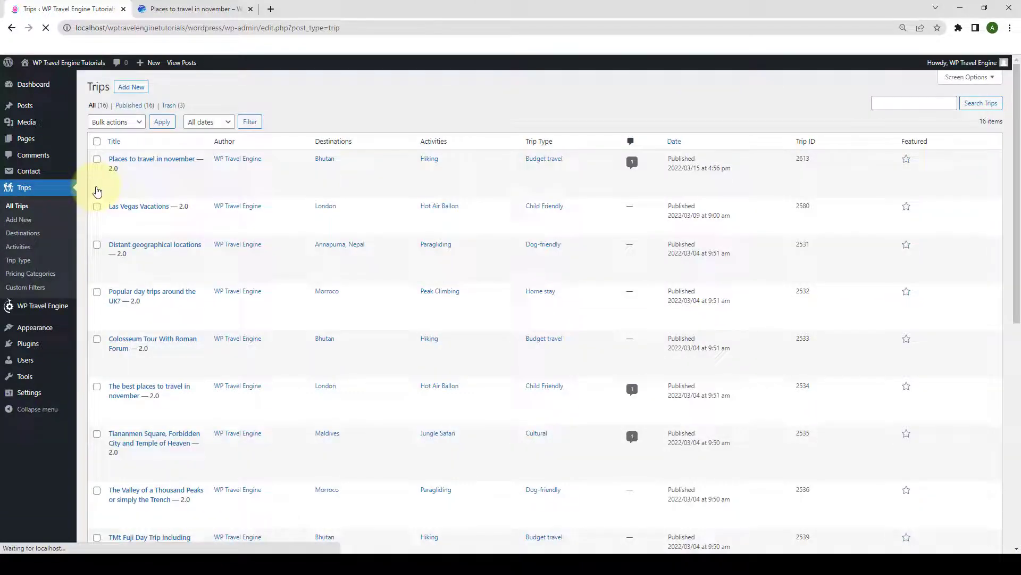
pyautogui.moveTo(123, 174)
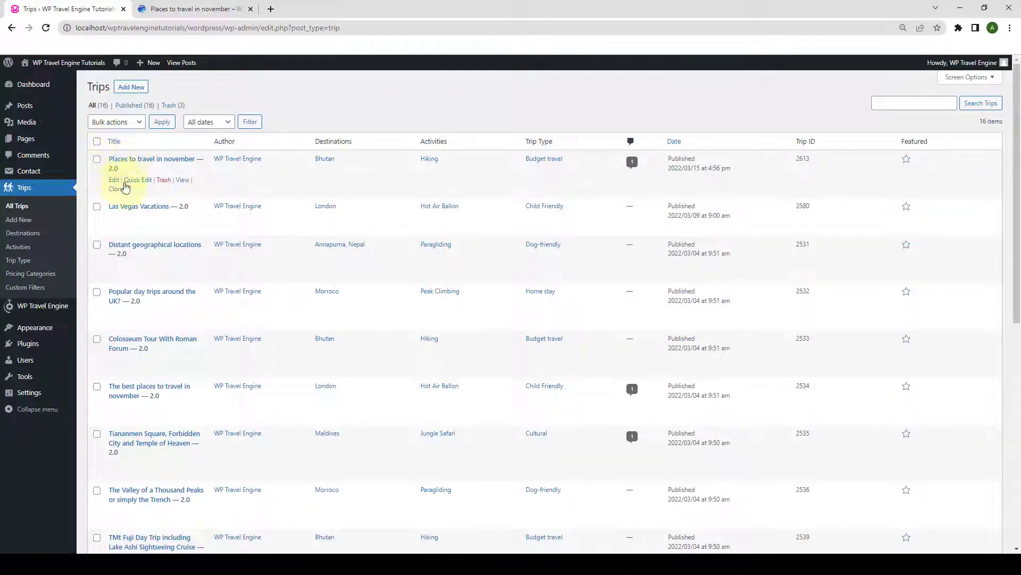
pyautogui.click(115, 182)
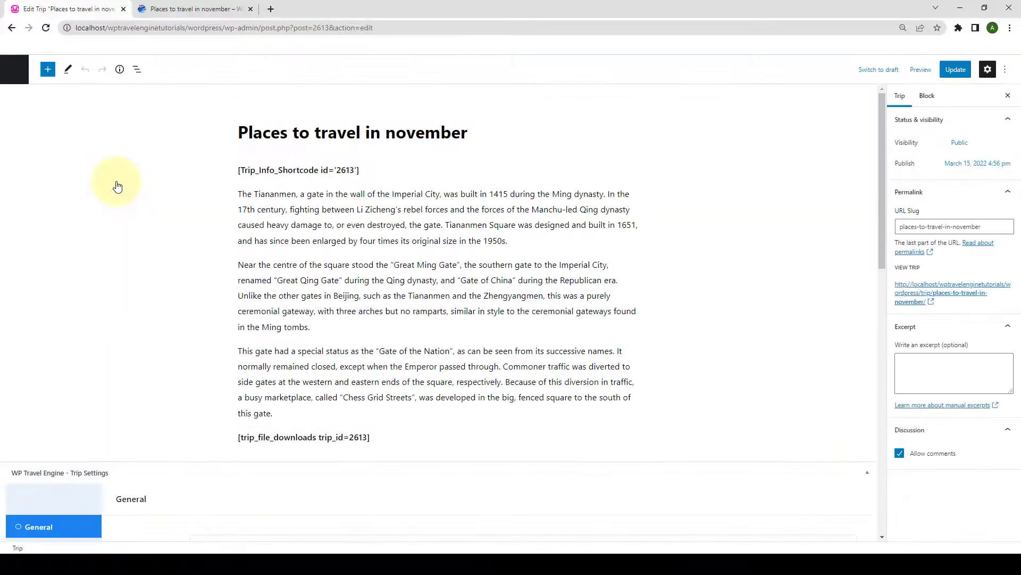
pyautogui.scroll(-8, 207, 351)
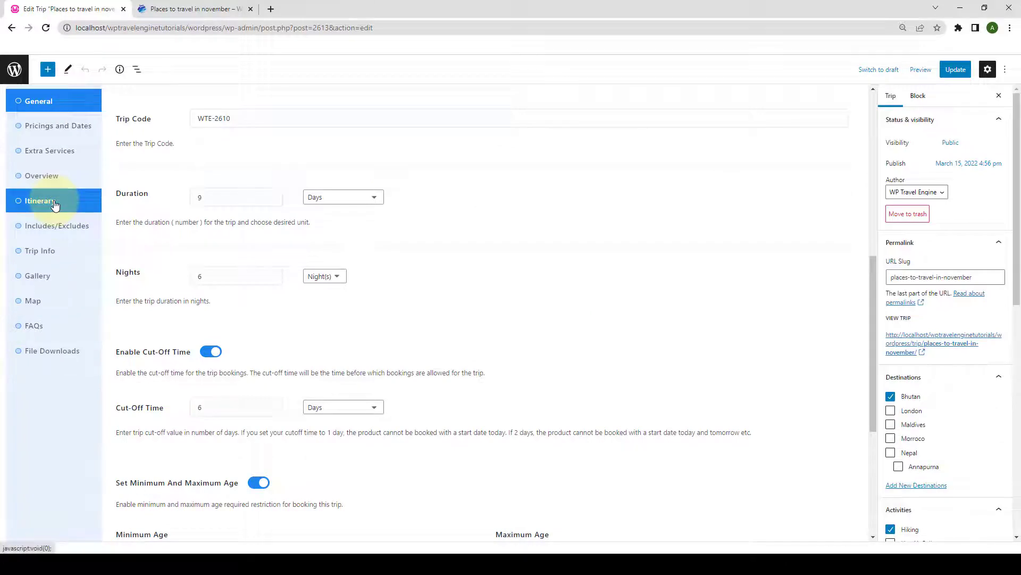
pyautogui.click(61, 201)
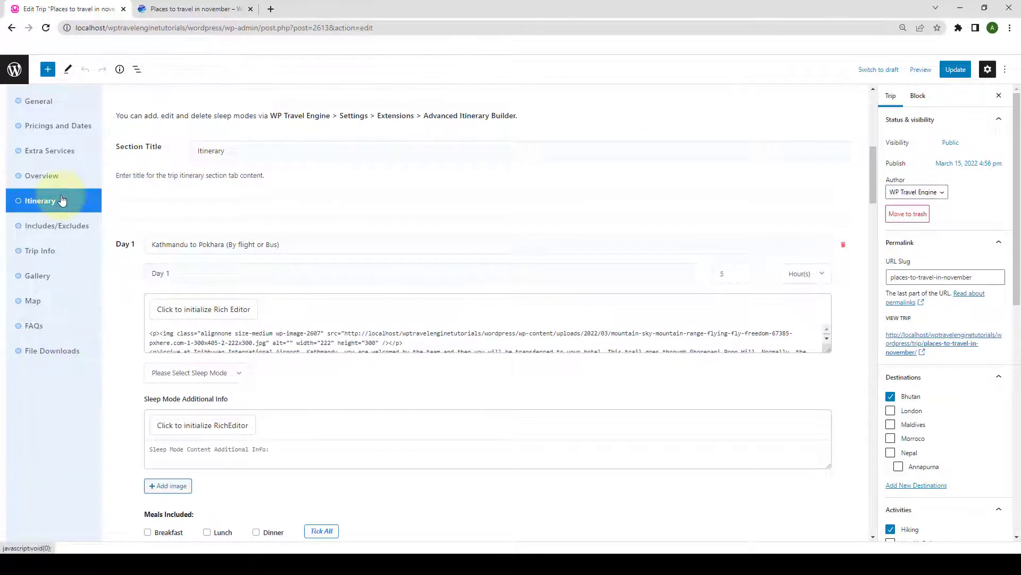
pyautogui.scroll(-2, 207, 282)
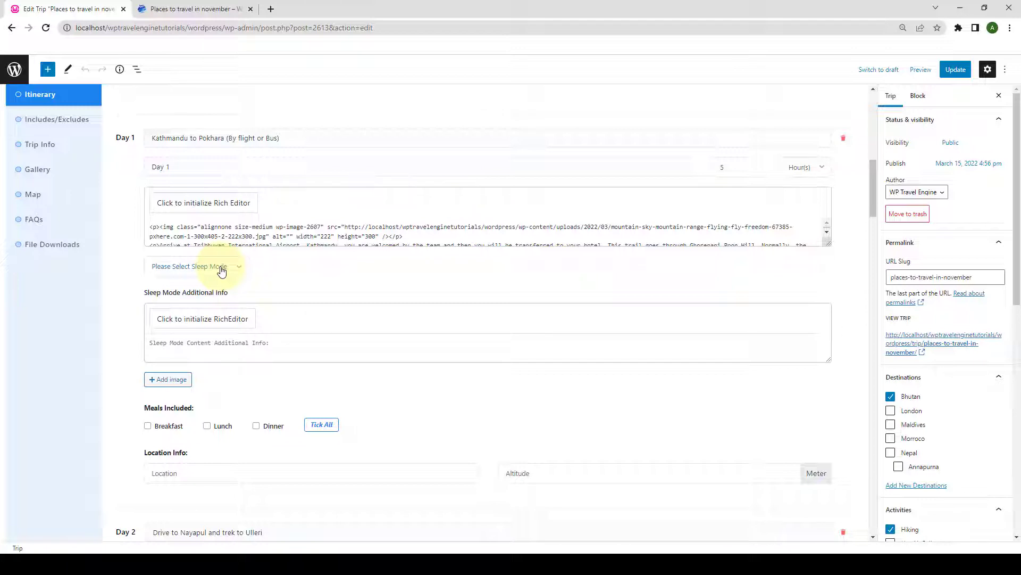
# - Set Day 1's sleep mode to Hotel Stay and enter "This is sleep mode content." as its additional info
pyautogui.click(222, 272)
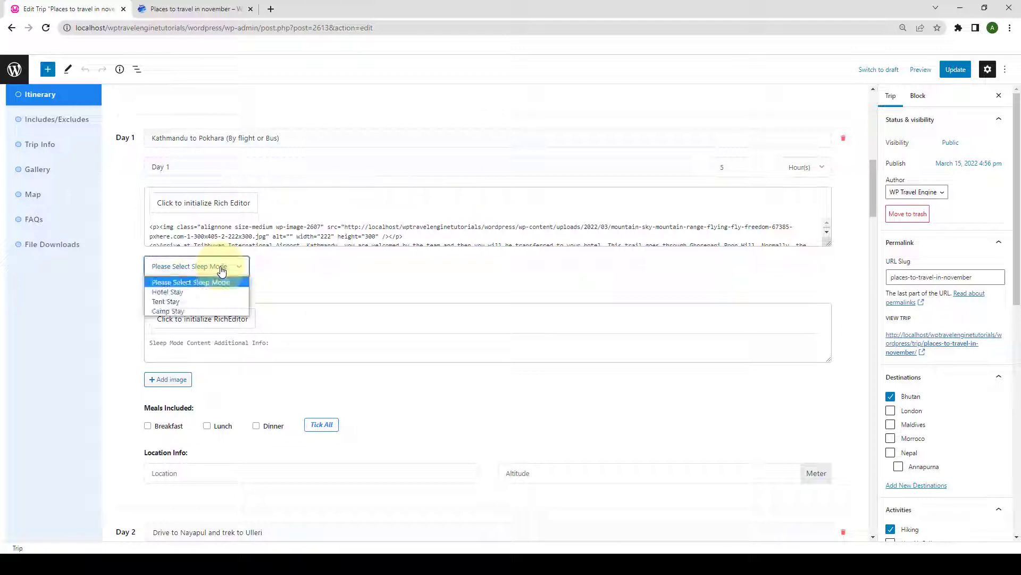
pyautogui.click(188, 291)
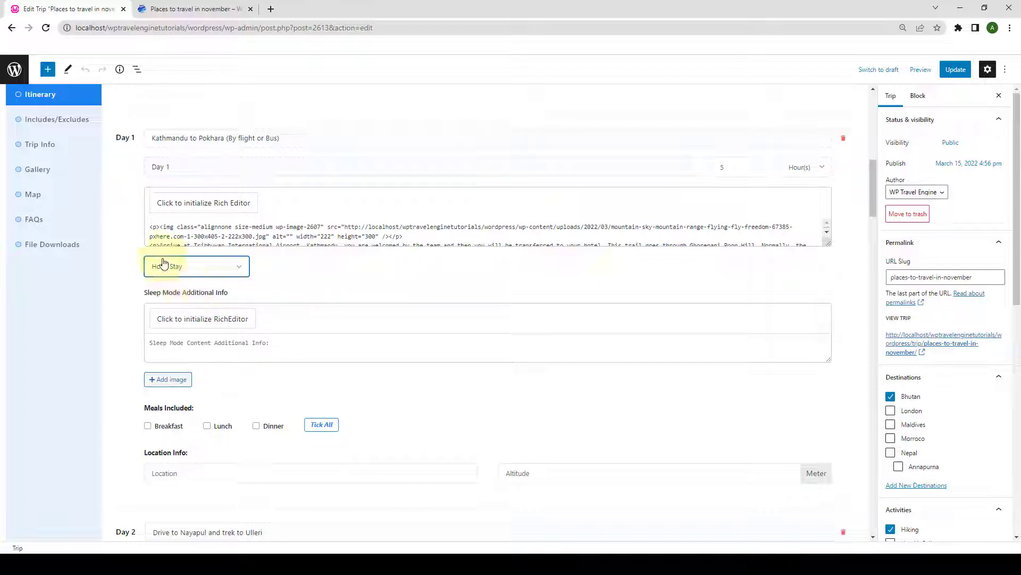
pyautogui.click(284, 285)
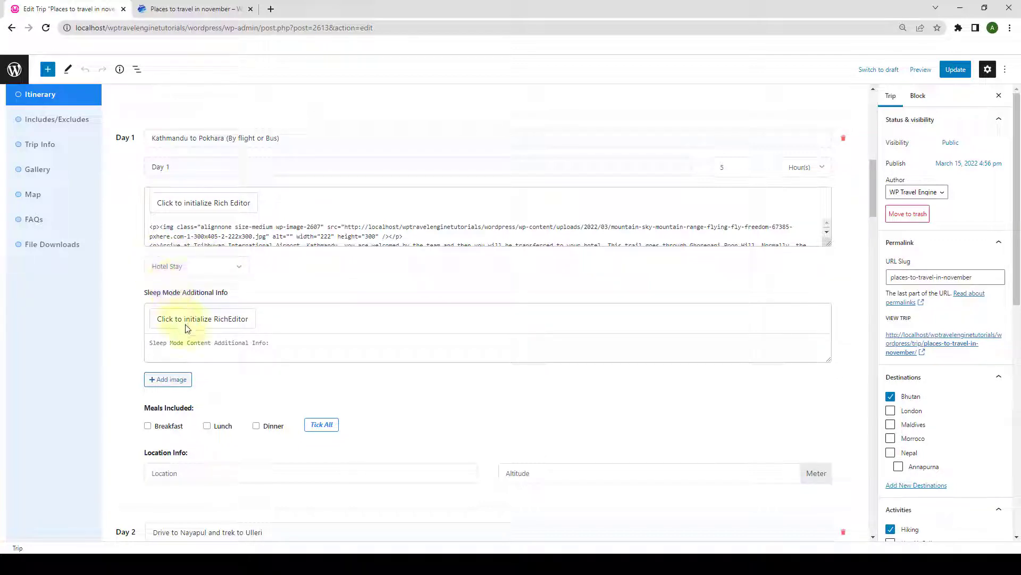
pyautogui.click(212, 346)
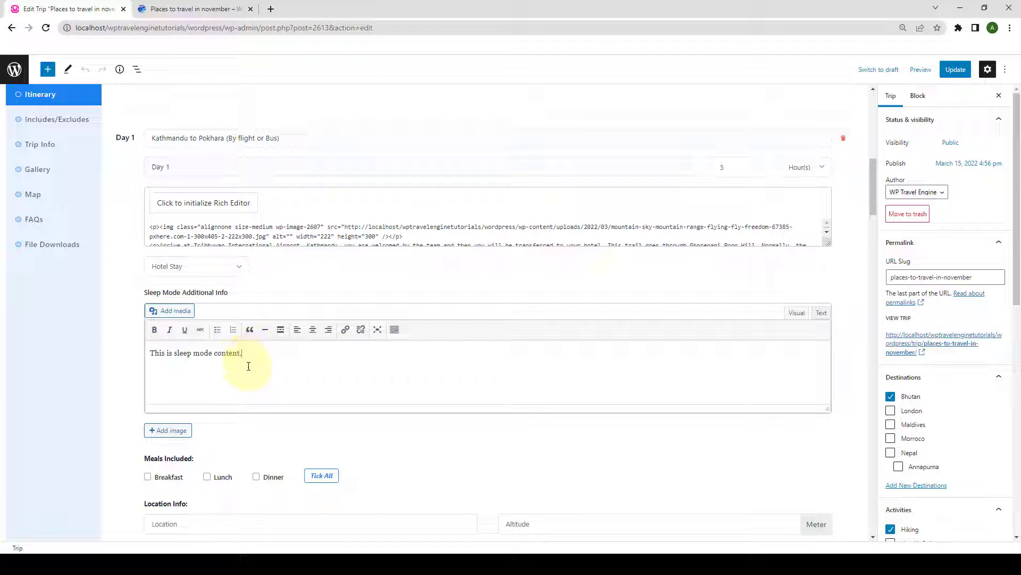
# - Load the Day 1 description in the rich editor and review its image and text
pyautogui.click(277, 240)
pyautogui.scroll(-4, 292, 261)
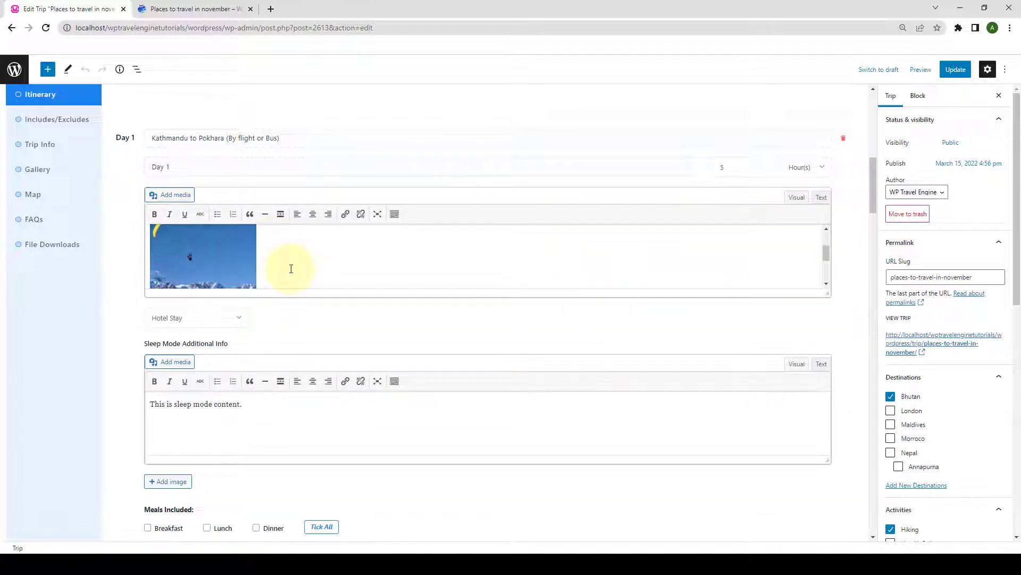
pyautogui.scroll(-2, 250, 371)
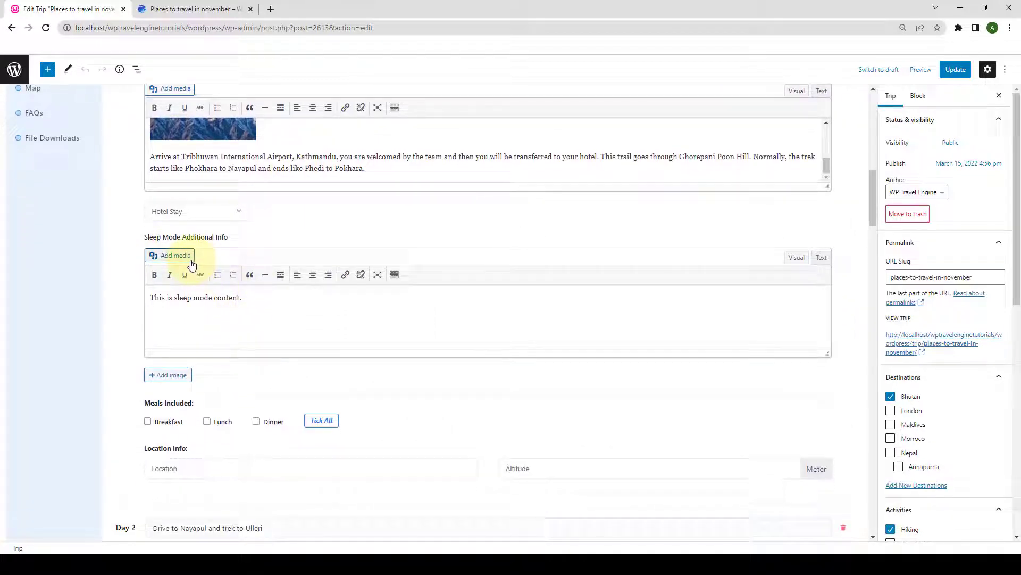
pyautogui.click(175, 256)
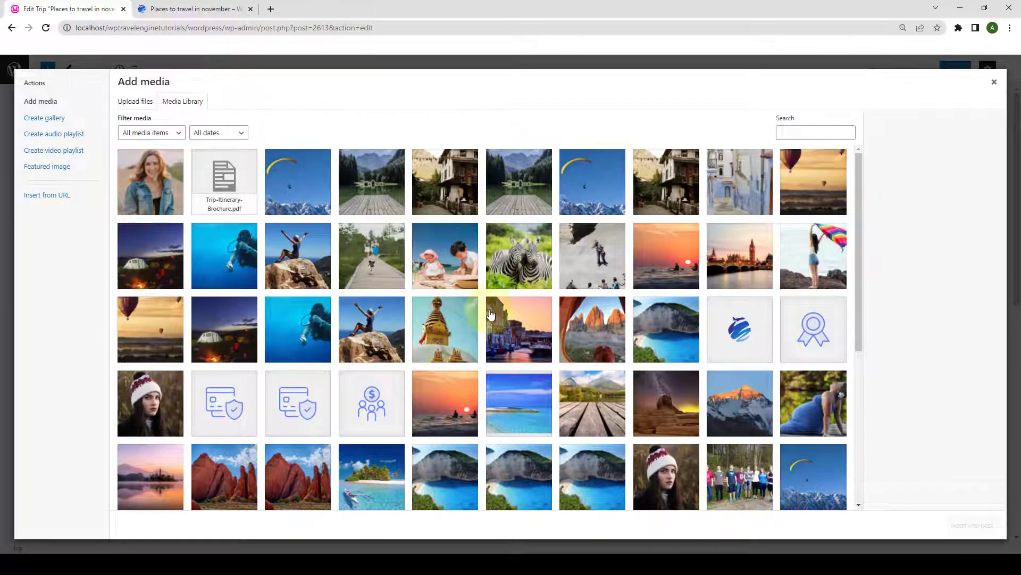
pyautogui.click(994, 83)
pyautogui.click(238, 319)
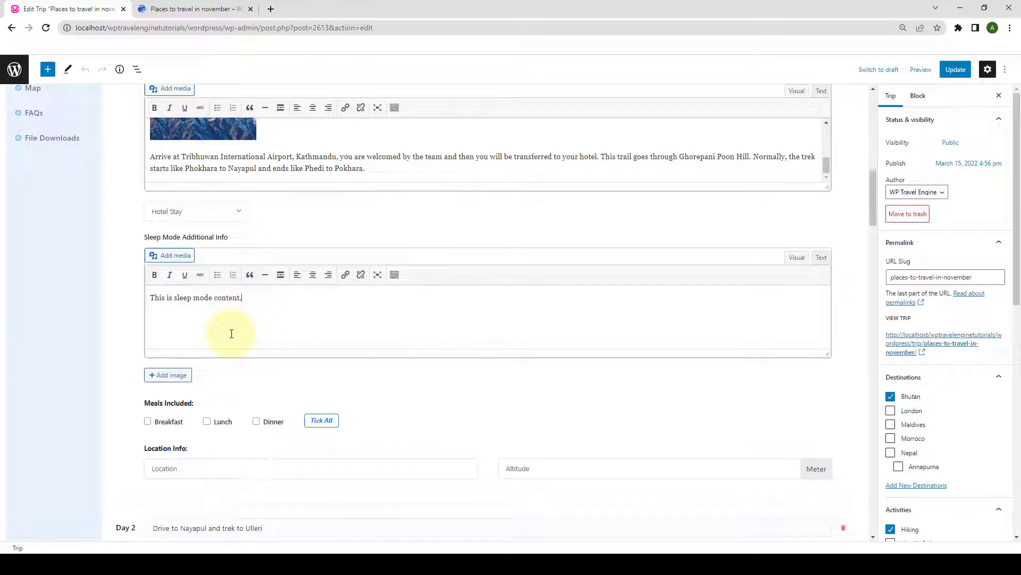
# - Add six media library images to the Day 1 gallery, from the woman sitting on the rock back to the village house
pyautogui.scroll(-1, 232, 333)
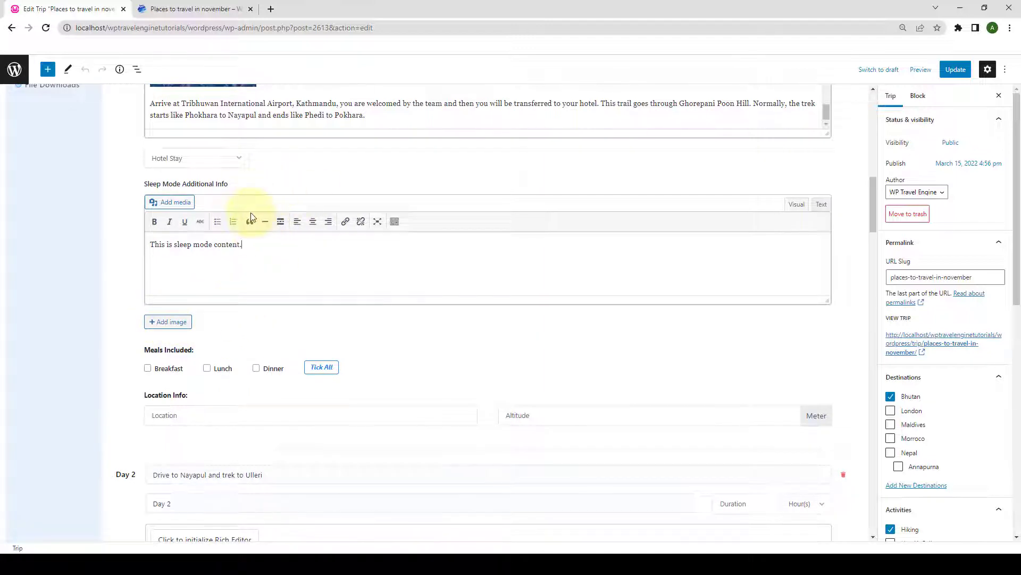
pyautogui.click(163, 326)
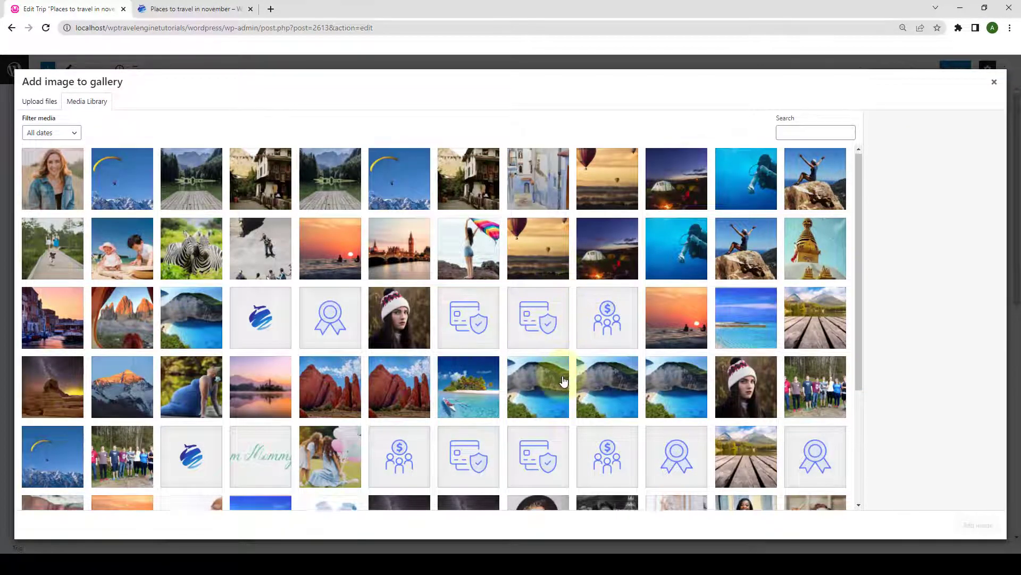
pyautogui.scroll(-3, 563, 380)
pyautogui.scroll(1, 564, 381)
pyautogui.scroll(2, 564, 381)
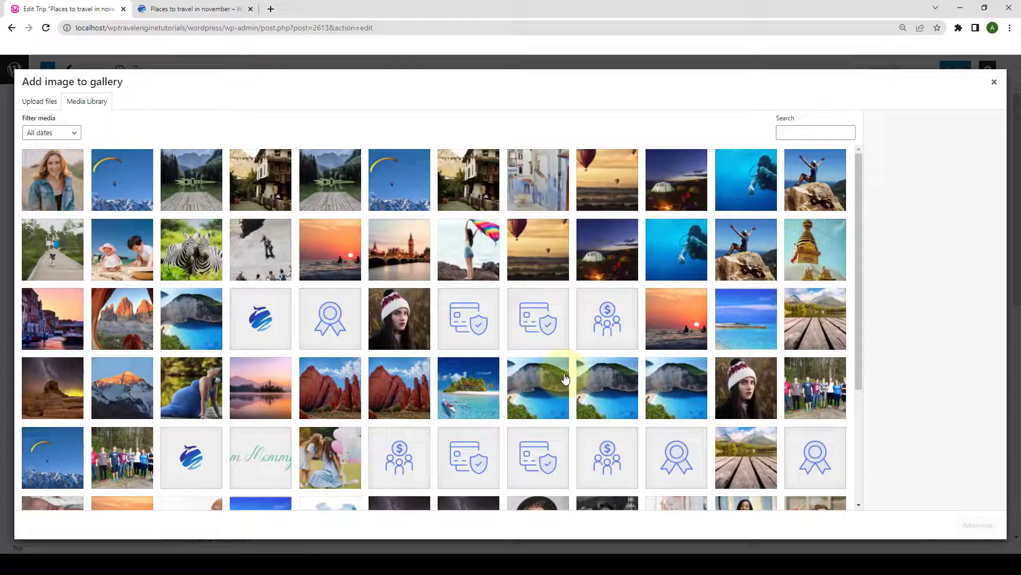
pyautogui.click(815, 179)
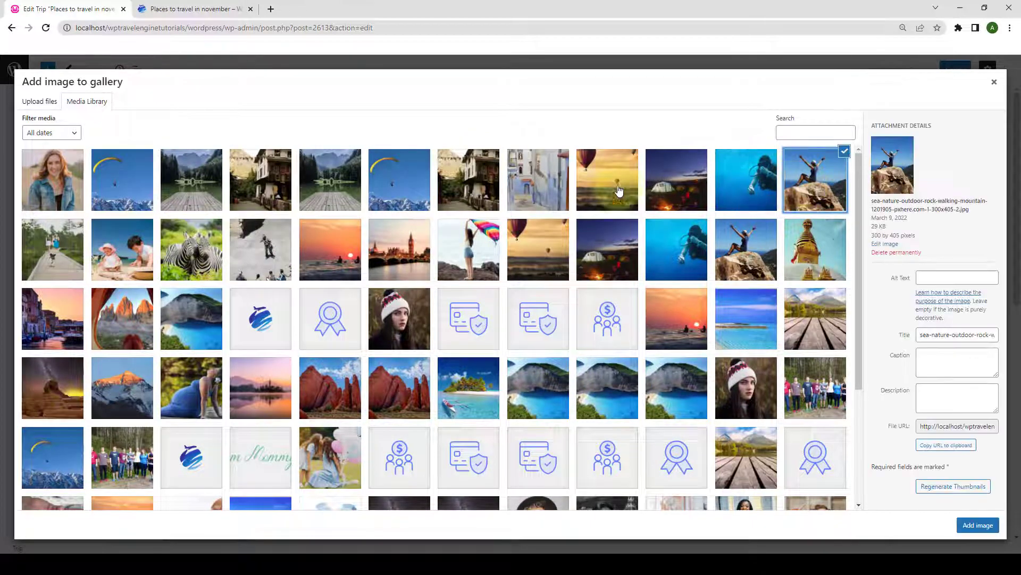
pyautogui.keyDown('shift'); pyautogui.click(460, 187); pyautogui.keyUp('shift')
pyautogui.click(980, 526)
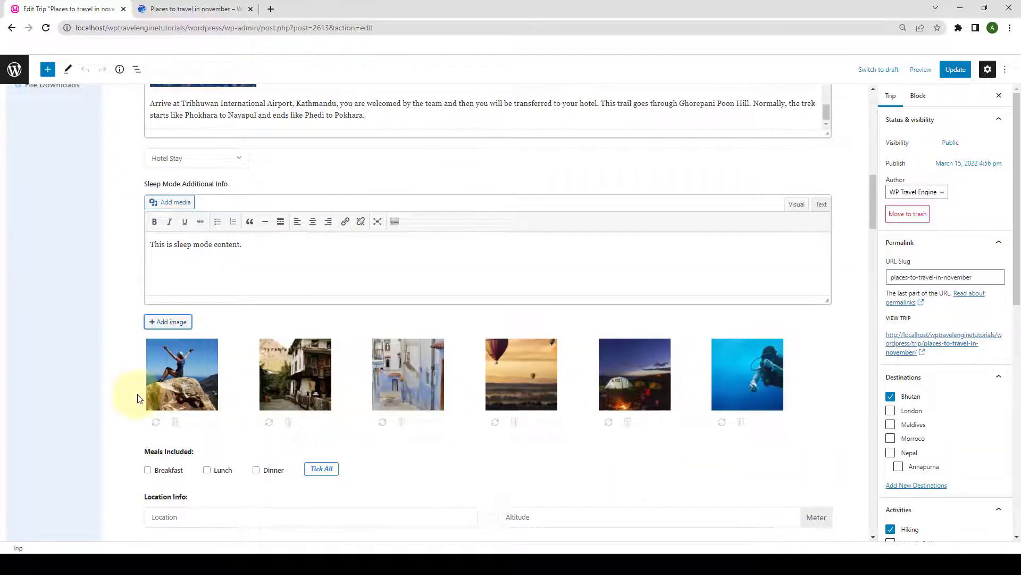
# - Include breakfast, lunch and dinner for Day 1 and set its location to Kathmandu with an altitude of 1200 meters
pyautogui.scroll(-1, 137, 398)
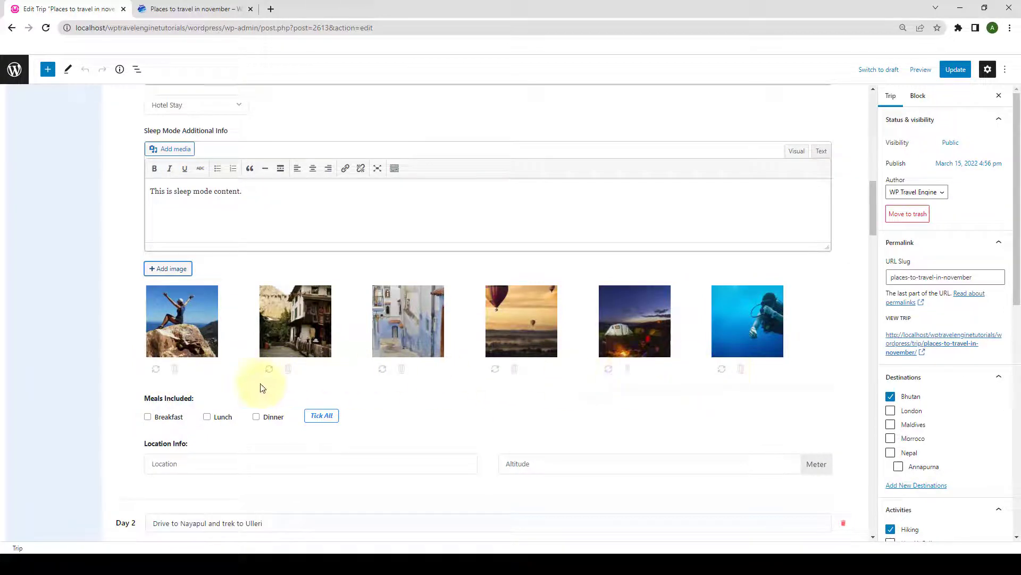
pyautogui.scroll(-2, 165, 367)
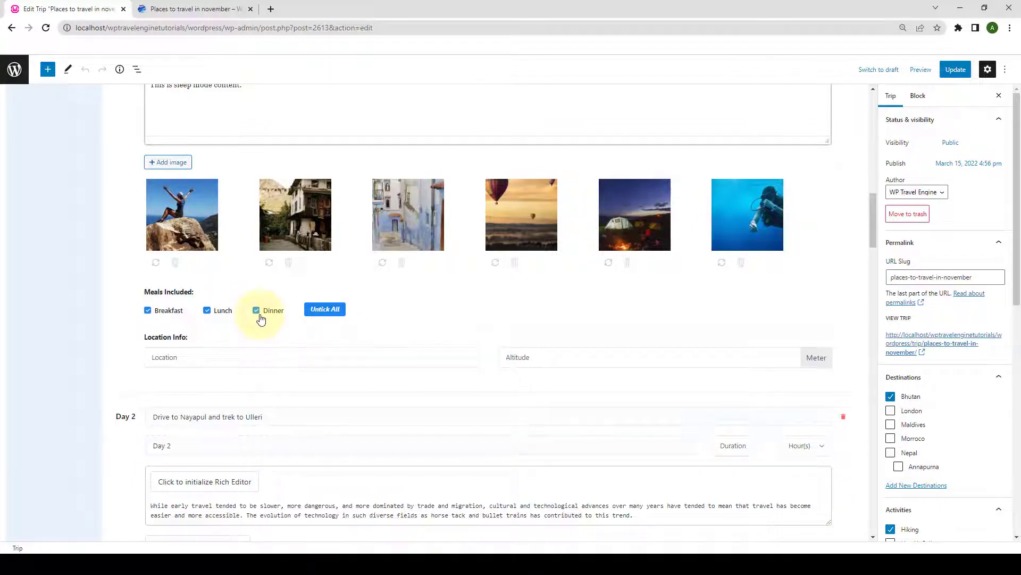
pyautogui.scroll(-2, 260, 317)
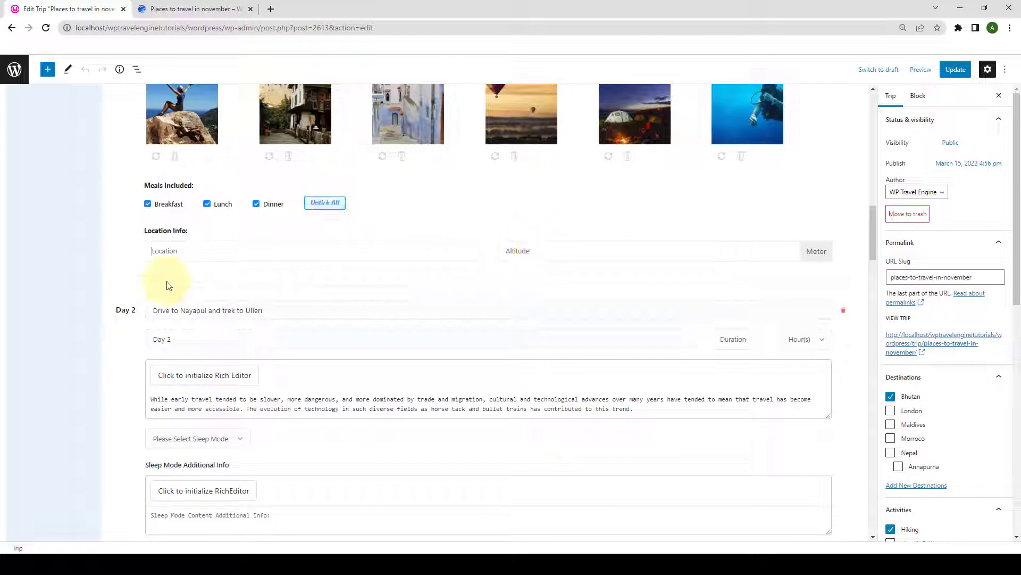
pyautogui.click(222, 259)
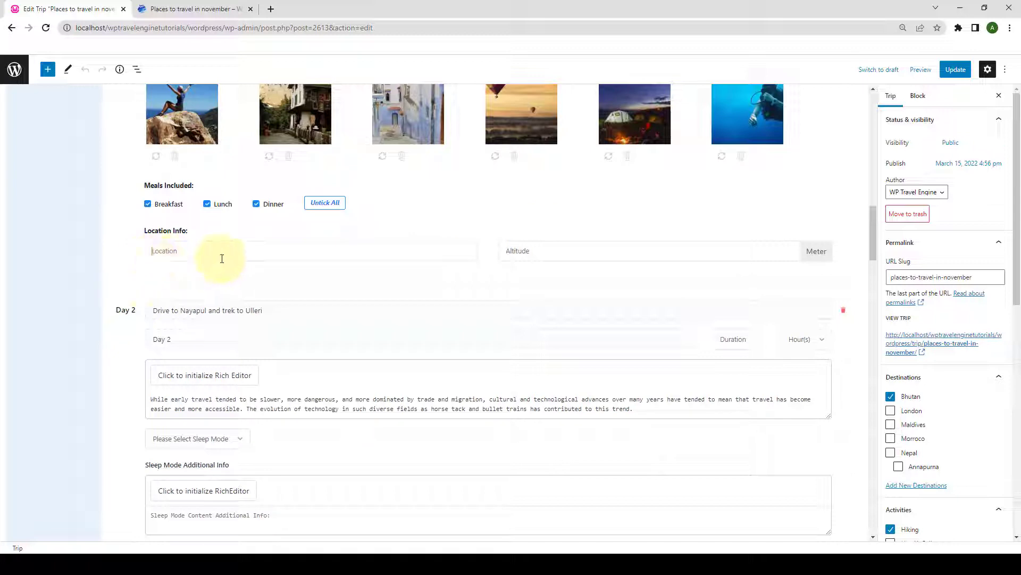
pyautogui.click(539, 256)
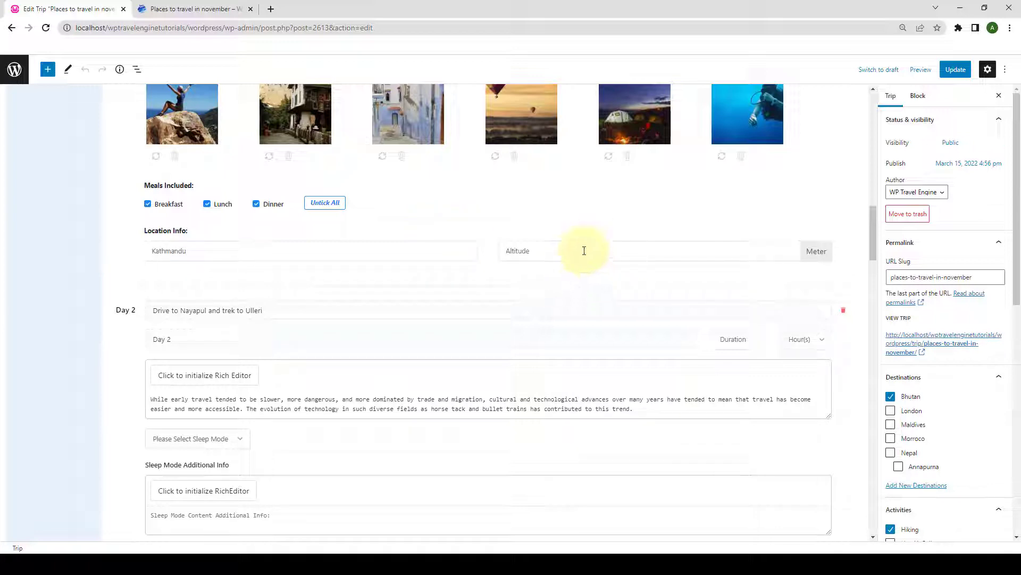
pyautogui.write('1200')
# - Set the sleep modes: Tent Stay for Days 2 and 5, Camp Stay for Days 3 and 6, Hotel Stay for Days 4 and 7
pyautogui.scroll(-6, 597, 290)
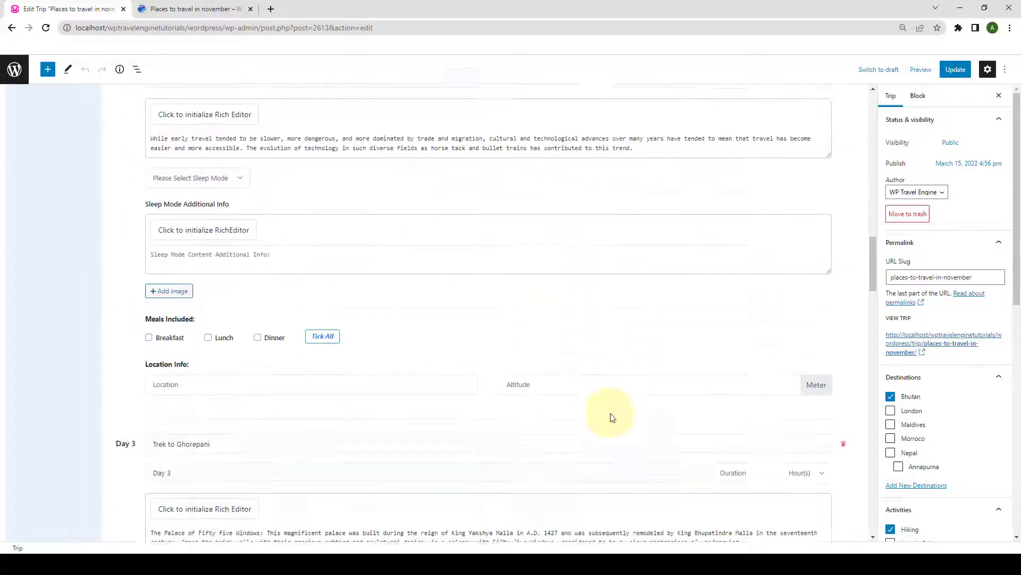
pyautogui.scroll(2, 610, 417)
pyautogui.scroll(1, 612, 390)
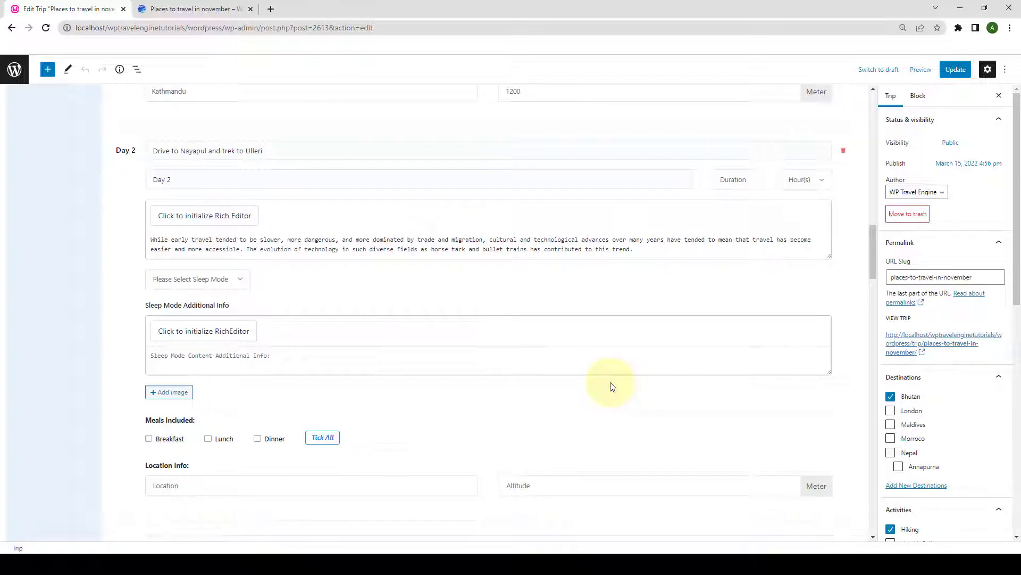
pyautogui.click(205, 216)
pyautogui.scroll(-5, 315, 269)
pyautogui.click(205, 225)
pyautogui.click(234, 242)
pyautogui.click(171, 353)
pyautogui.scroll(-10, 337, 228)
pyautogui.click(199, 351)
pyautogui.click(239, 335)
pyautogui.scroll(-5, 251, 239)
# - Add images to the descriptions and galleries of Days 2 to 7 and include breakfast, lunch and dinner for each
pyautogui.click(164, 153)
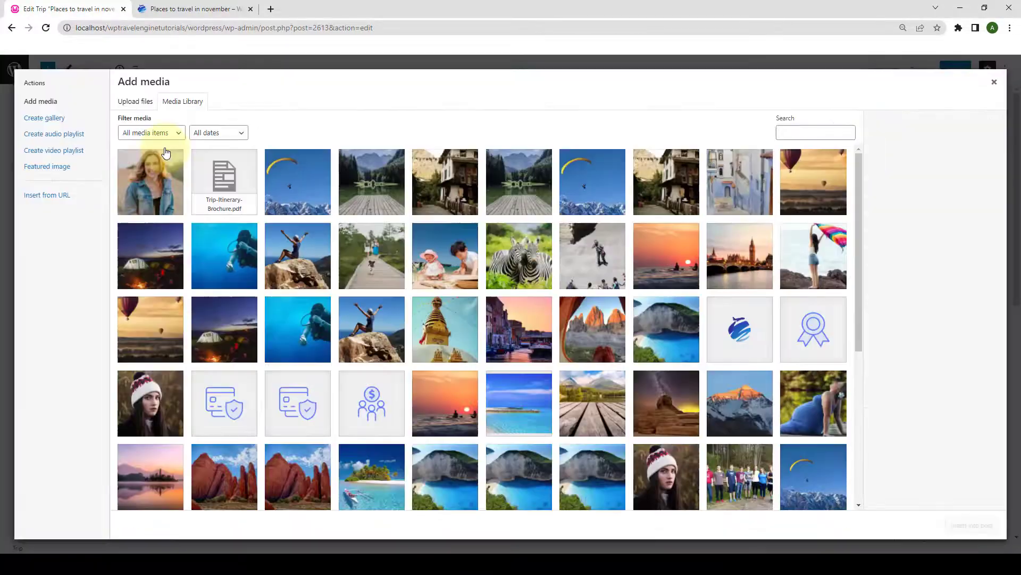
pyautogui.click(977, 525)
pyautogui.click(178, 156)
pyautogui.click(938, 541)
pyautogui.scroll(-5, 375, 446)
pyautogui.click(204, 389)
pyautogui.scroll(-3, 376, 446)
pyautogui.click(244, 192)
pyautogui.click(223, 213)
# - Set the Day 7 location to Deurali with an altitude of 1500 meters
pyautogui.click(326, 279)
pyautogui.write('Deurali')
pyautogui.click(545, 327)
pyautogui.write('1400')
# - Look back over the completed itinerary days and save the changes to the trip
pyautogui.scroll(10, 544, 325)
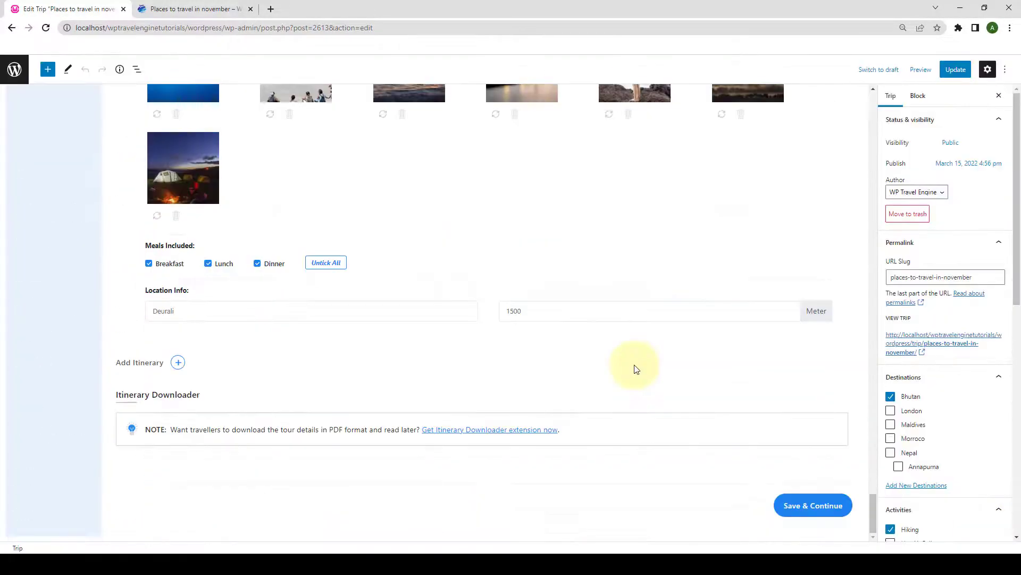
pyautogui.scroll(20, 638, 368)
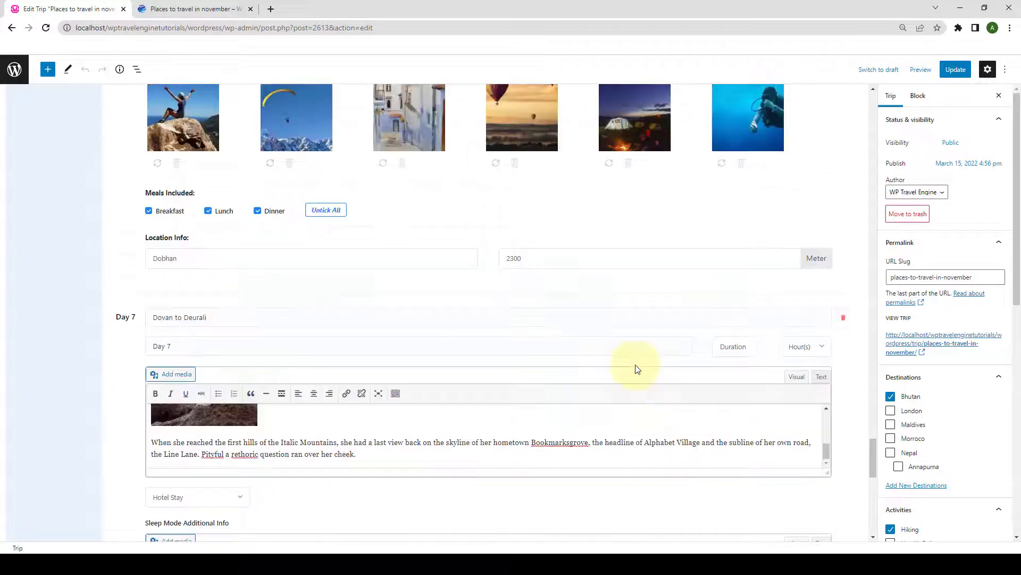
pyautogui.scroll(20, 638, 369)
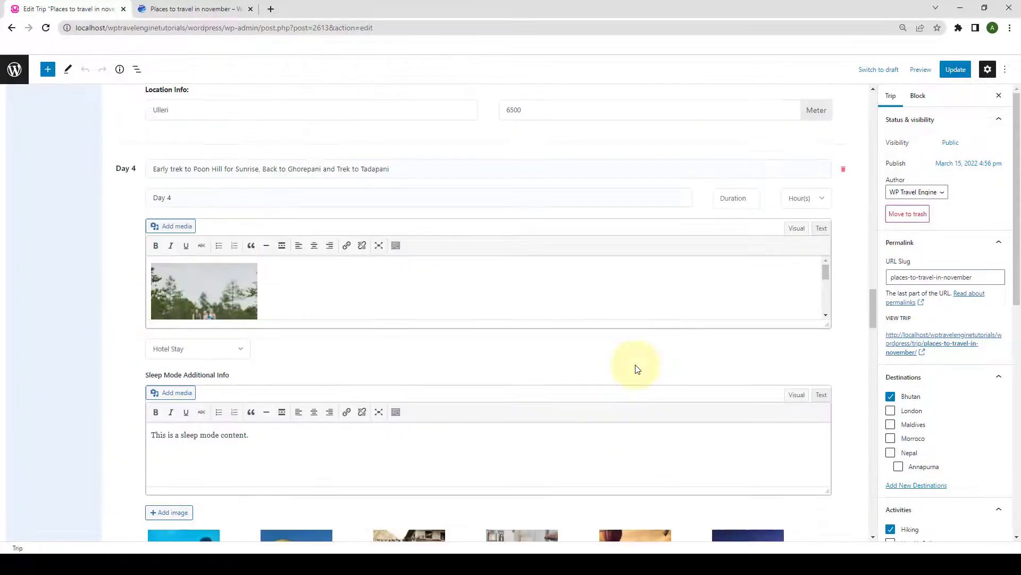
pyautogui.scroll(20, 637, 368)
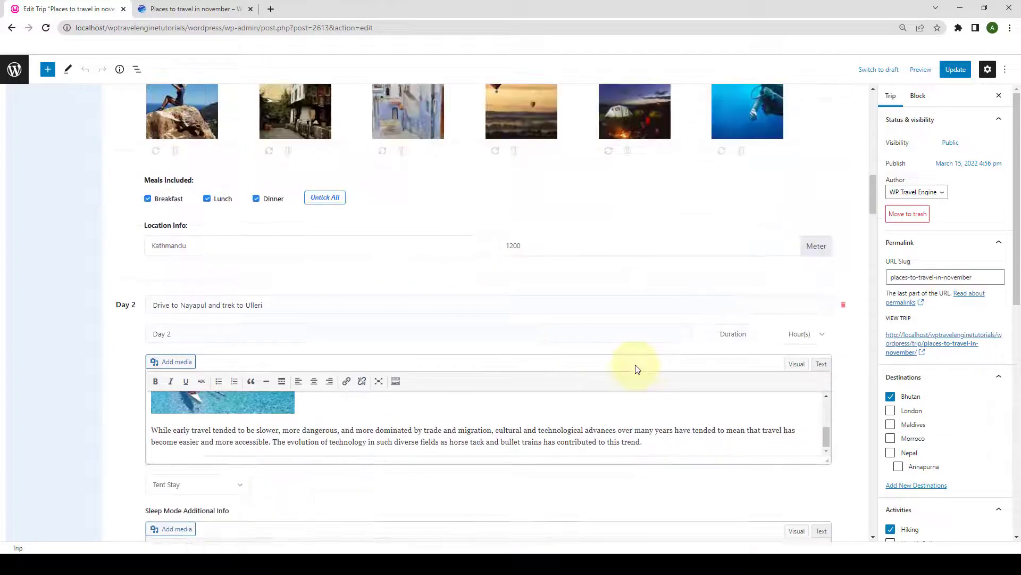
pyautogui.scroll(15, 637, 369)
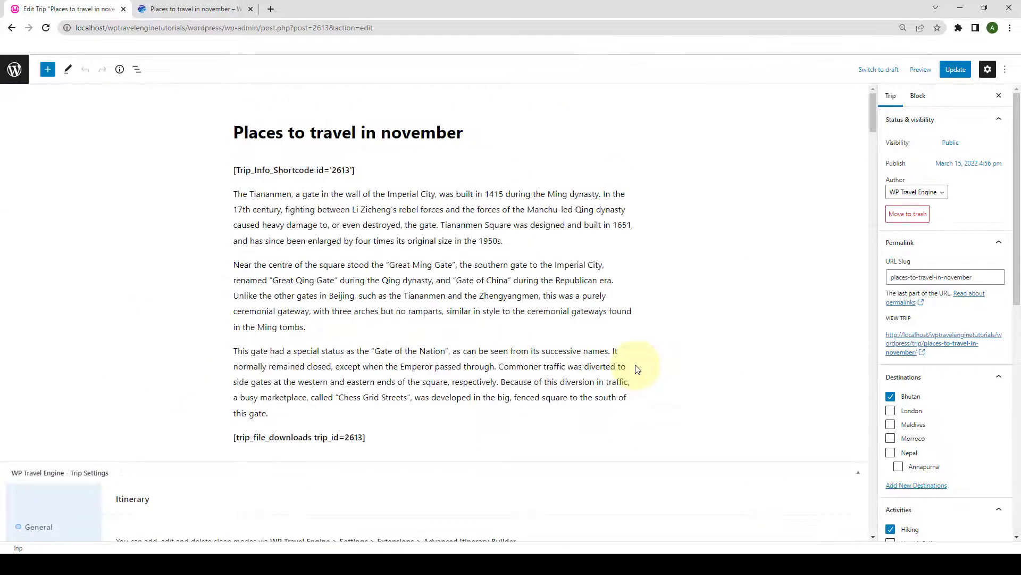
pyautogui.click(962, 73)
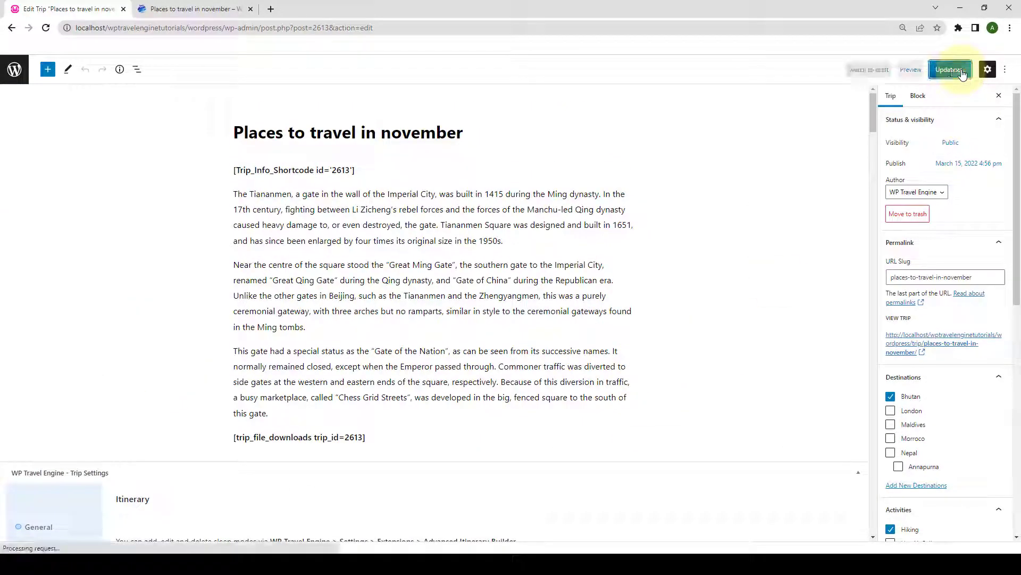
# - Reload the published trip page and examine the images, meals and sleep modes of each day in its itinerary
pyautogui.click(179, 11)
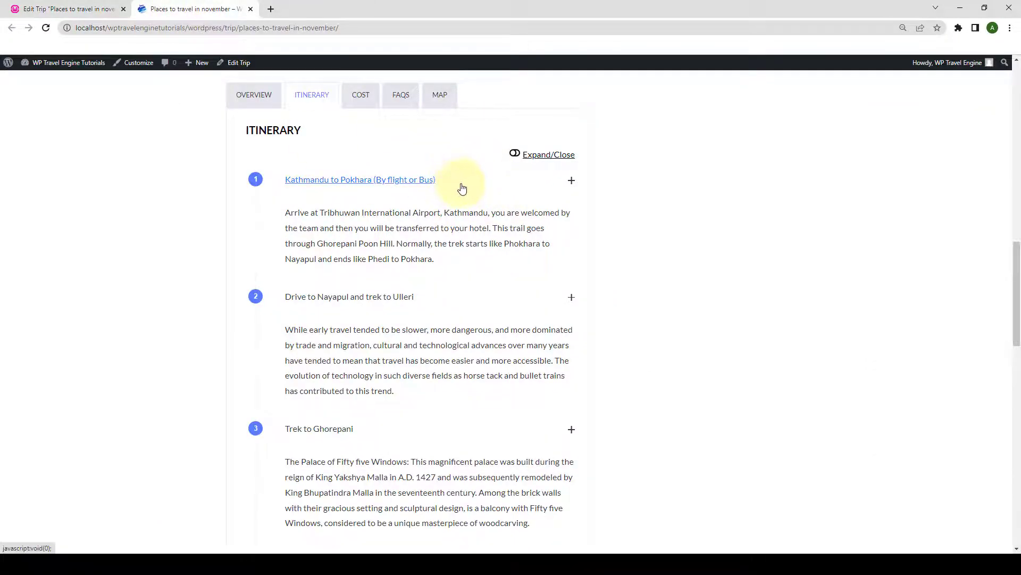
pyautogui.click(64, 9)
pyautogui.scroll(-3, 363, 317)
pyautogui.scroll(3, 363, 317)
pyautogui.click(191, 9)
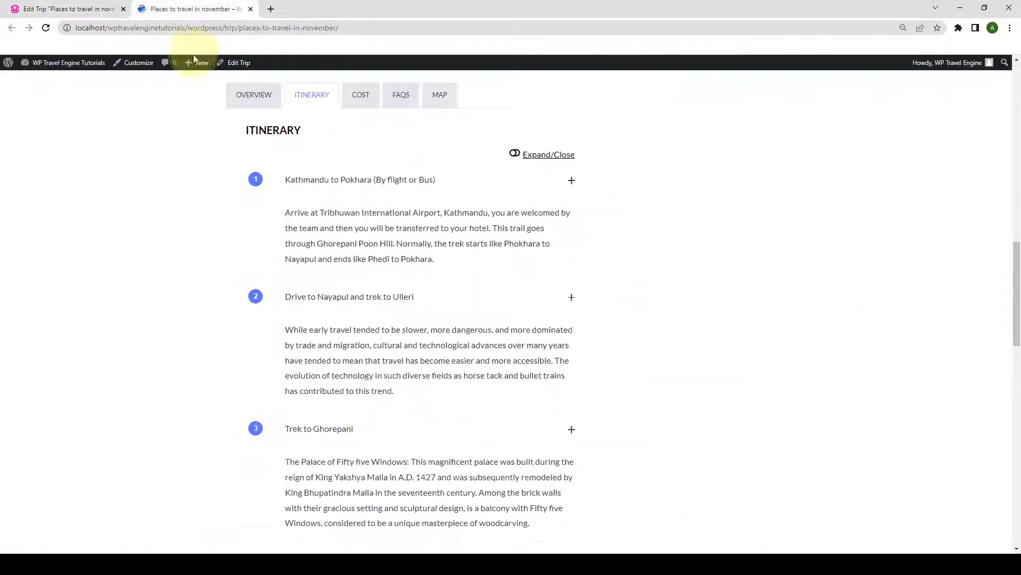
pyautogui.click(46, 30)
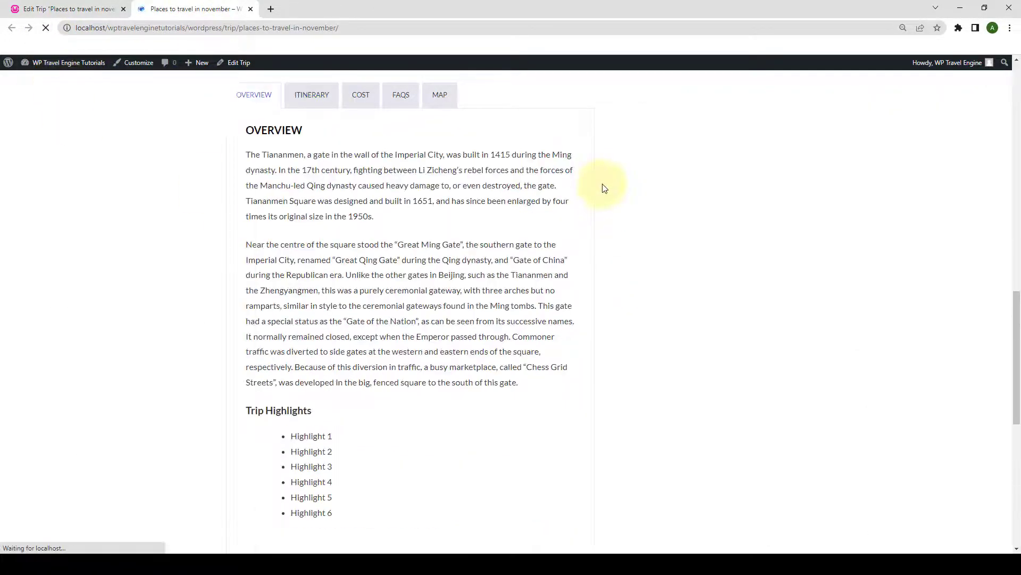
pyautogui.click(313, 99)
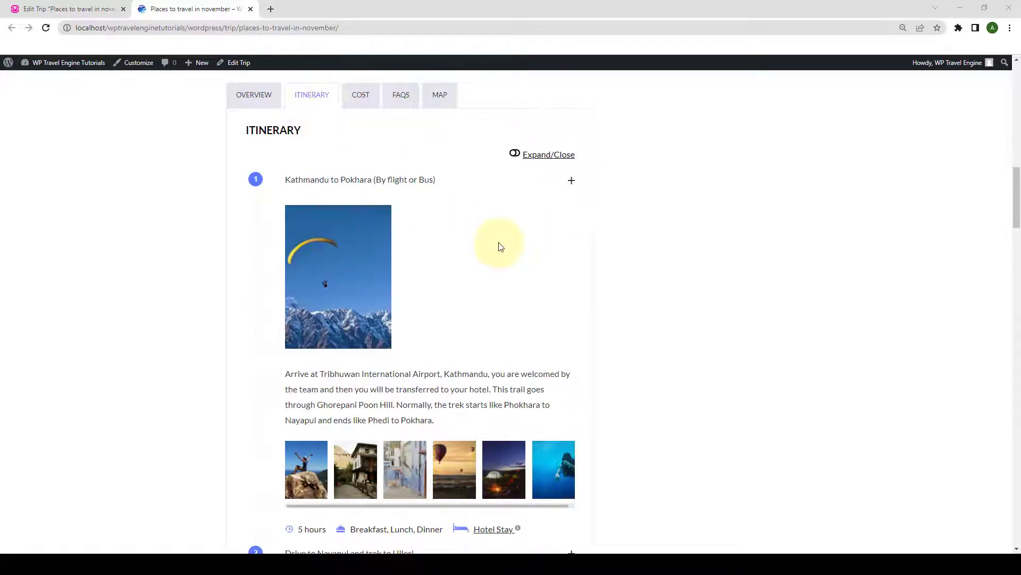
pyautogui.scroll(-3, 499, 244)
pyautogui.scroll(-8, 502, 243)
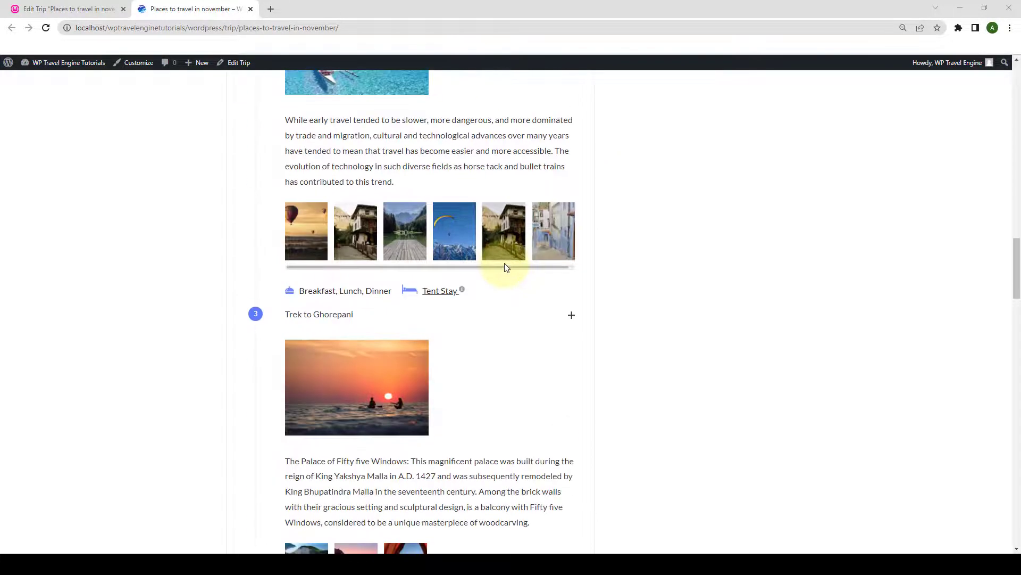
pyautogui.scroll(-10, 509, 289)
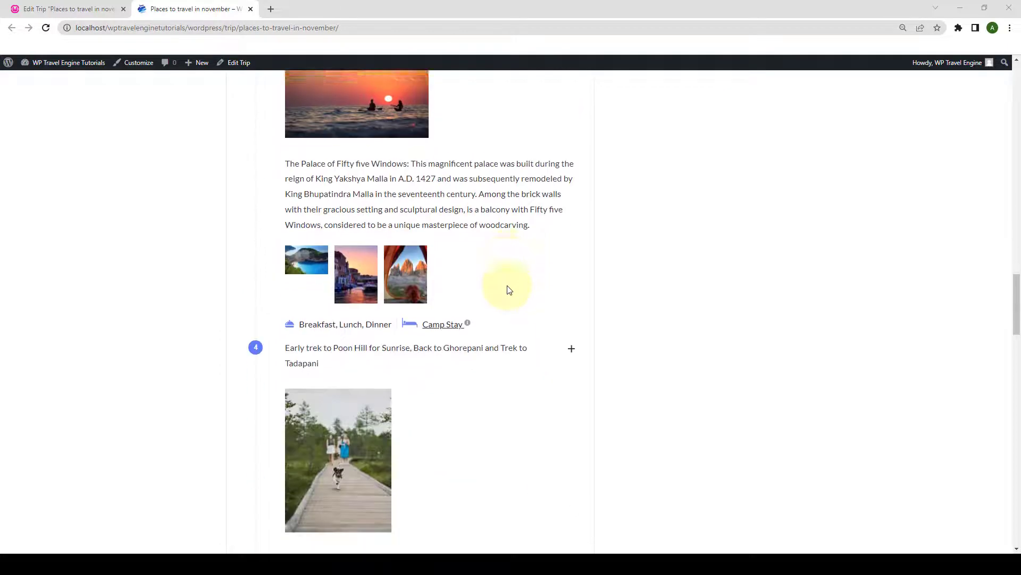
pyautogui.scroll(-9, 508, 290)
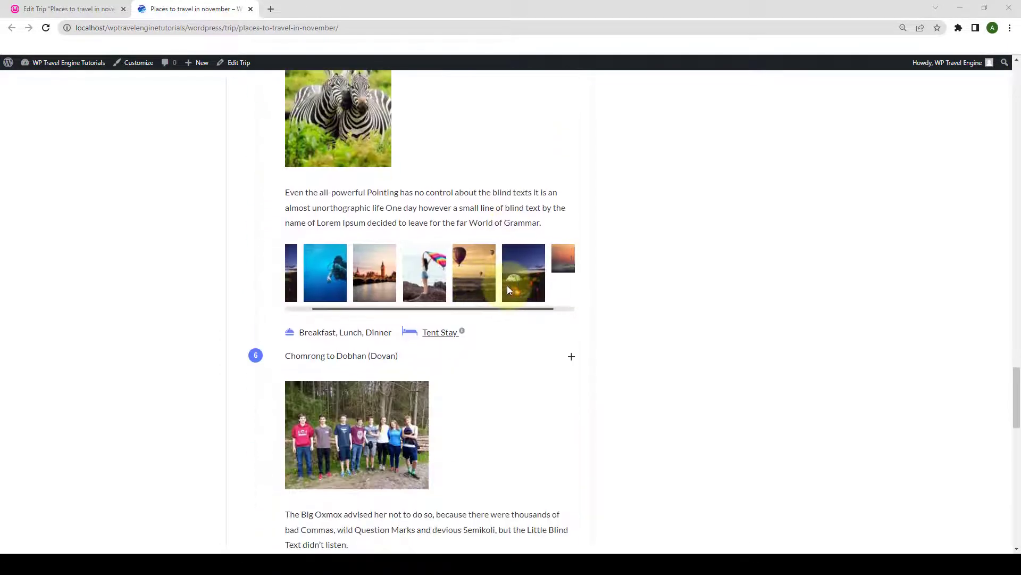
pyautogui.scroll(-7, 514, 360)
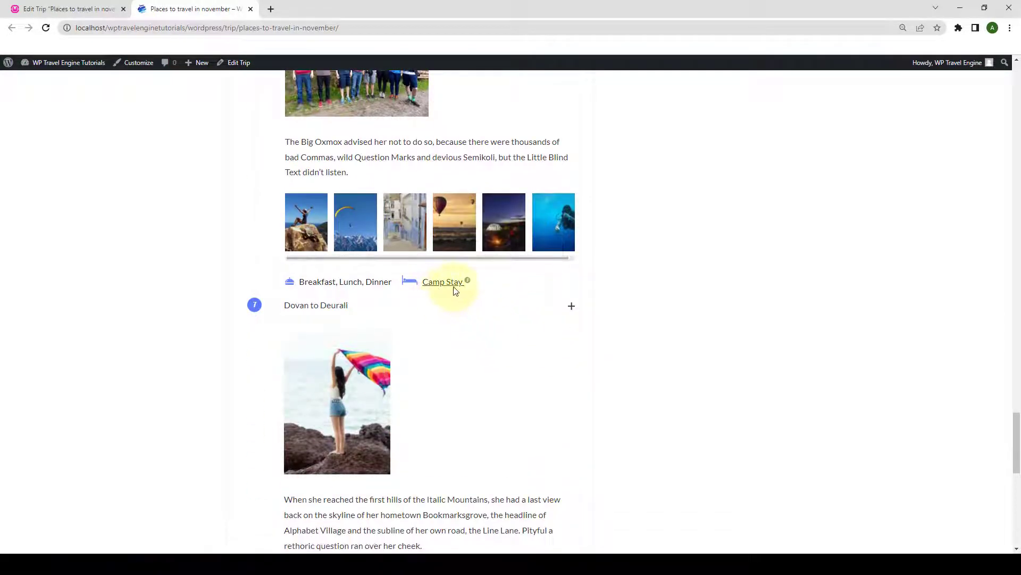
# - Read the Camp Stay sleep mode details of Day 6 and browse the image galleries of Days 6 and 7
pyautogui.click(468, 281)
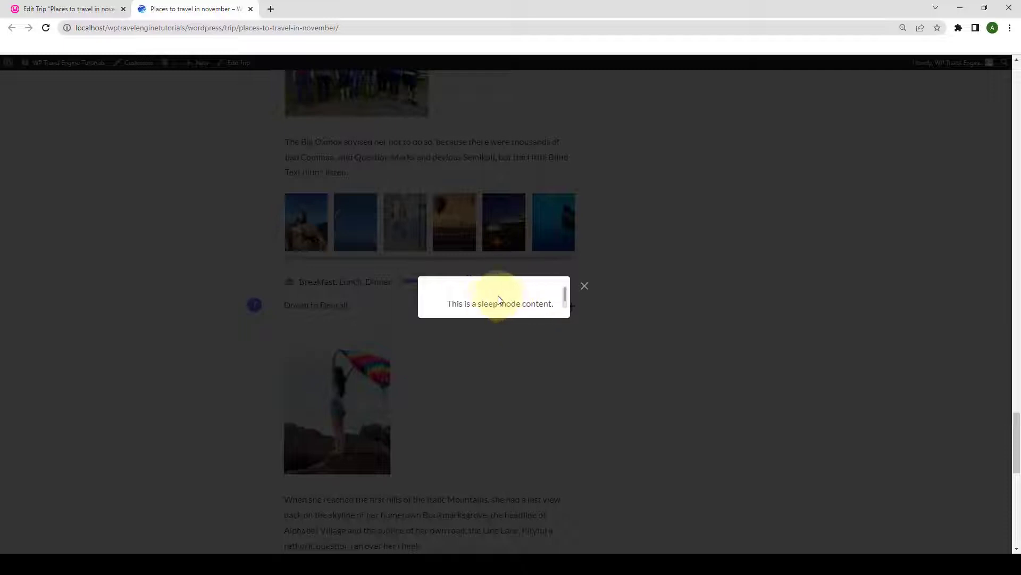
pyautogui.click(586, 288)
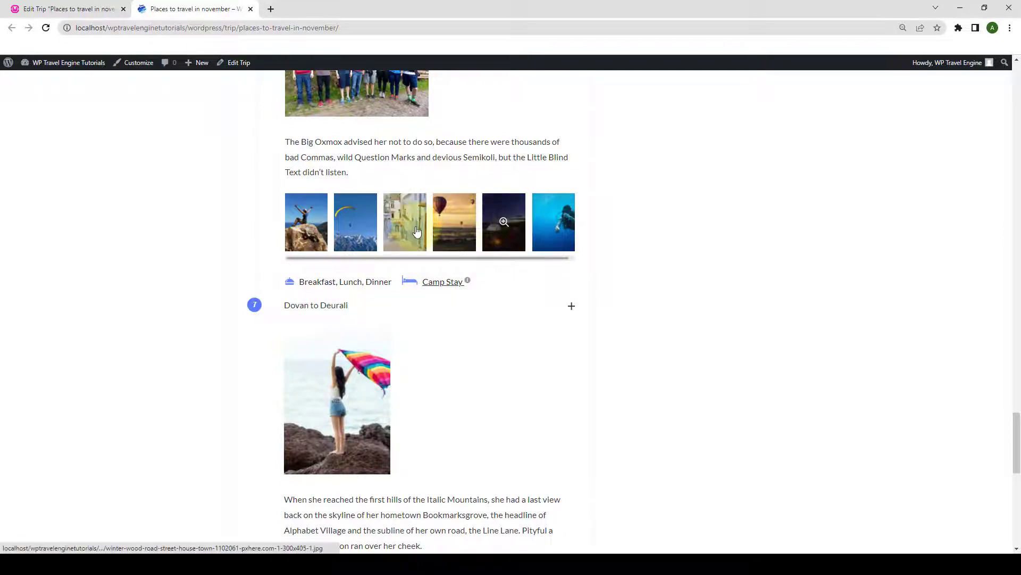
pyautogui.hscroll(1, 331, 257)
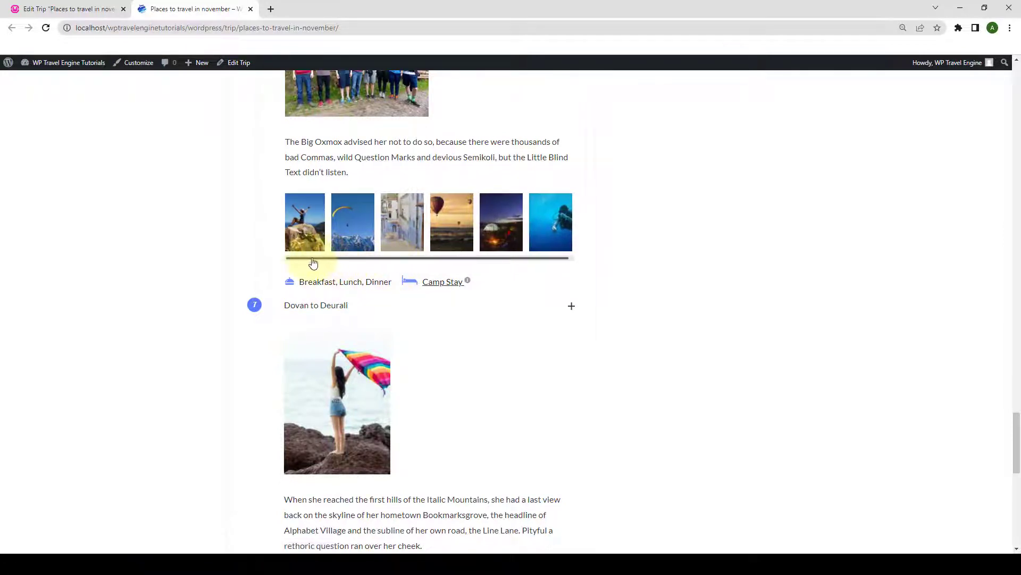
pyautogui.hscroll(-1, 310, 262)
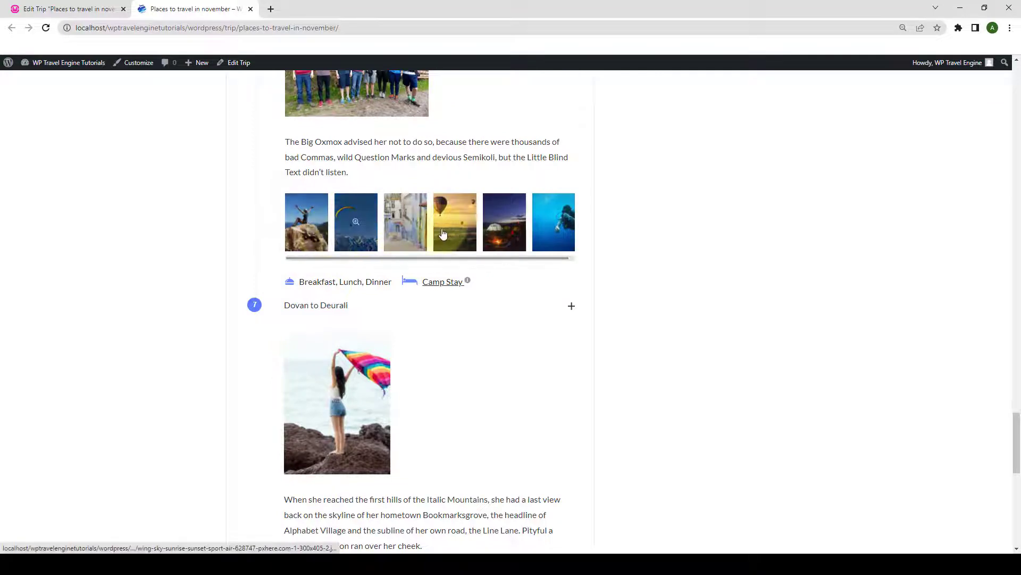
pyautogui.scroll(-4, 532, 345)
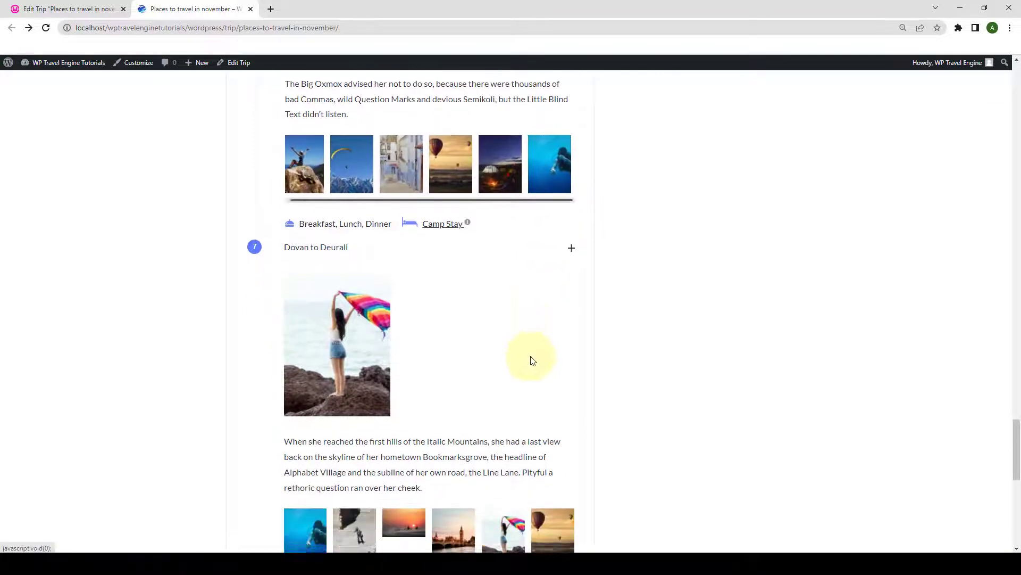
pyautogui.hscroll(2, 534, 376)
pyautogui.hscroll(-2, 533, 377)
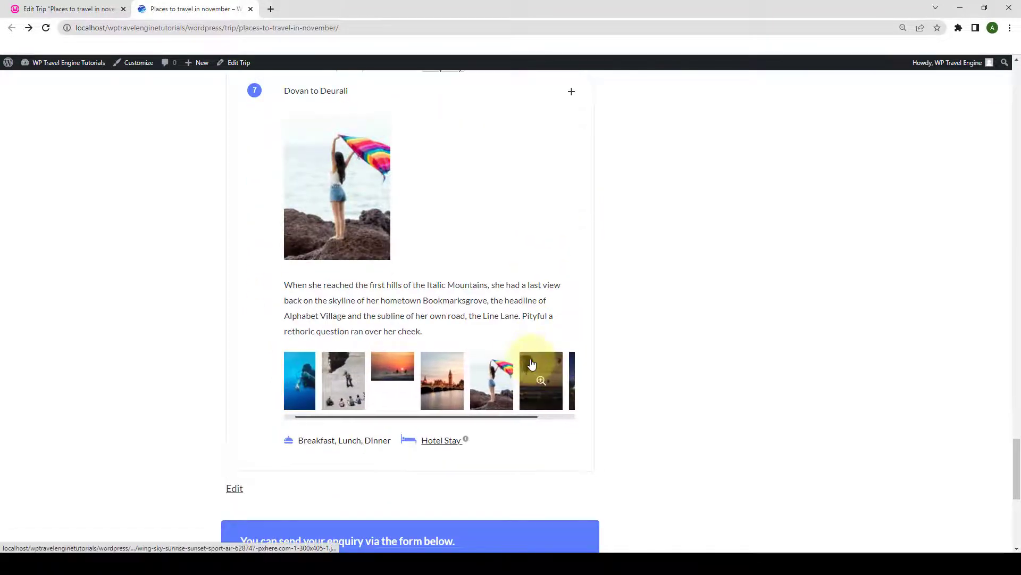
# - Return to the start of the trip's itinerary and switch all days between collapsed and expanded
pyautogui.scroll(15, 531, 276)
pyautogui.scroll(20, 534, 272)
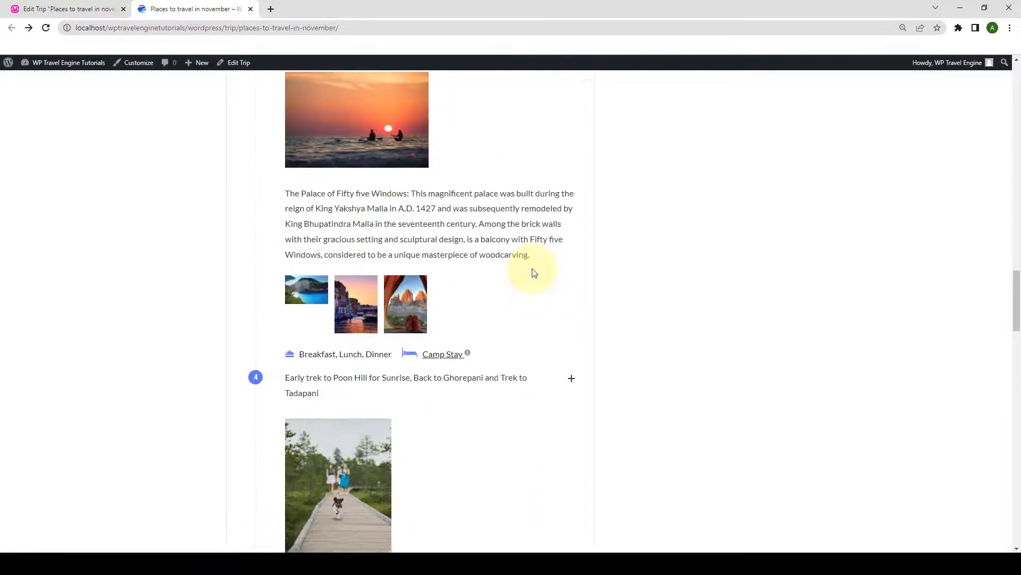
pyautogui.scroll(4, 531, 272)
pyautogui.scroll(-2, 531, 271)
pyautogui.click(519, 206)
pyautogui.click(519, 206)
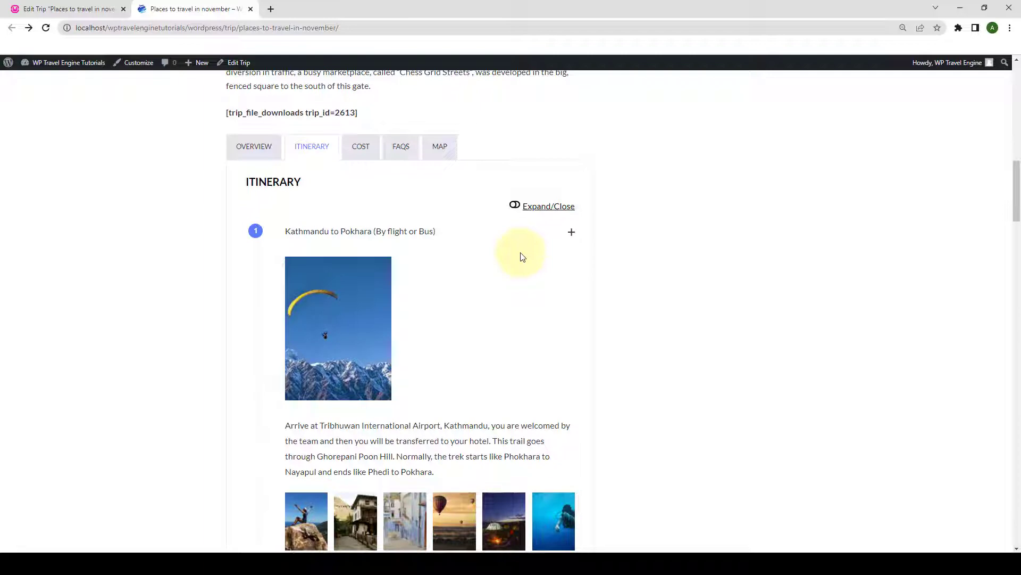
# - Return to the WordPress admin and open WP Travel Engine's extension settings for the Advanced Itinerary Builder
pyautogui.click(75, 10)
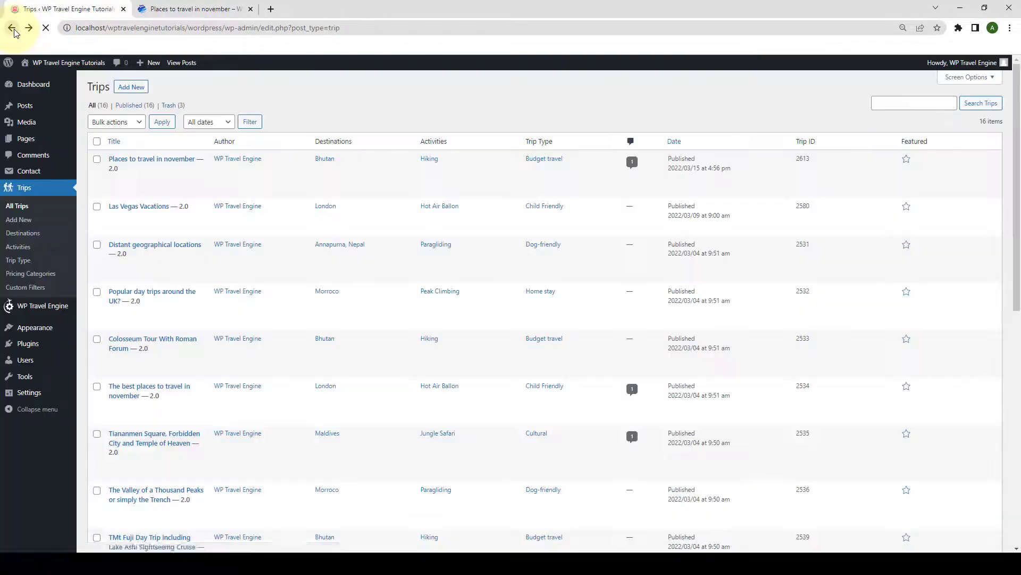
pyautogui.moveTo(60, 309)
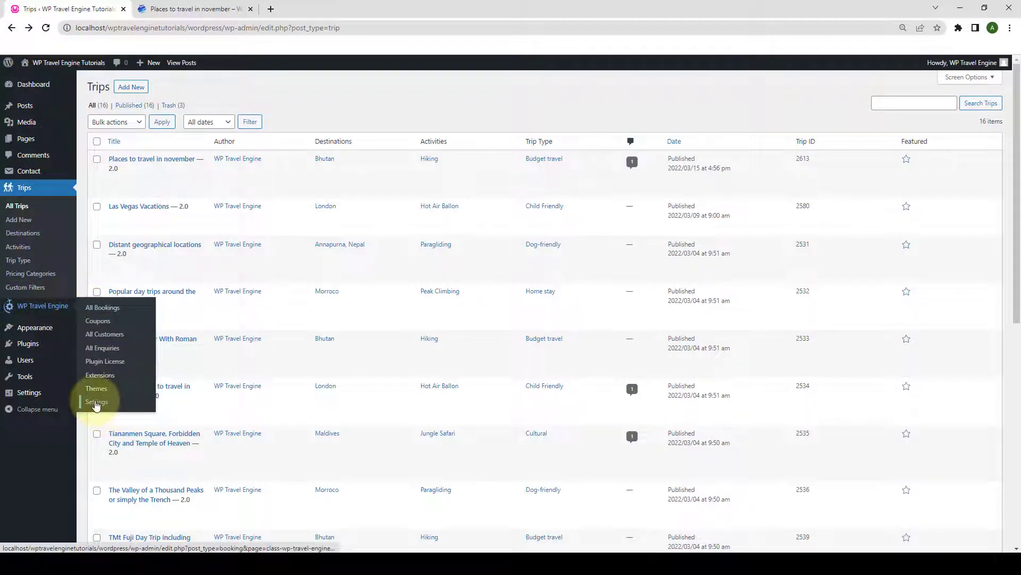
pyautogui.click(102, 406)
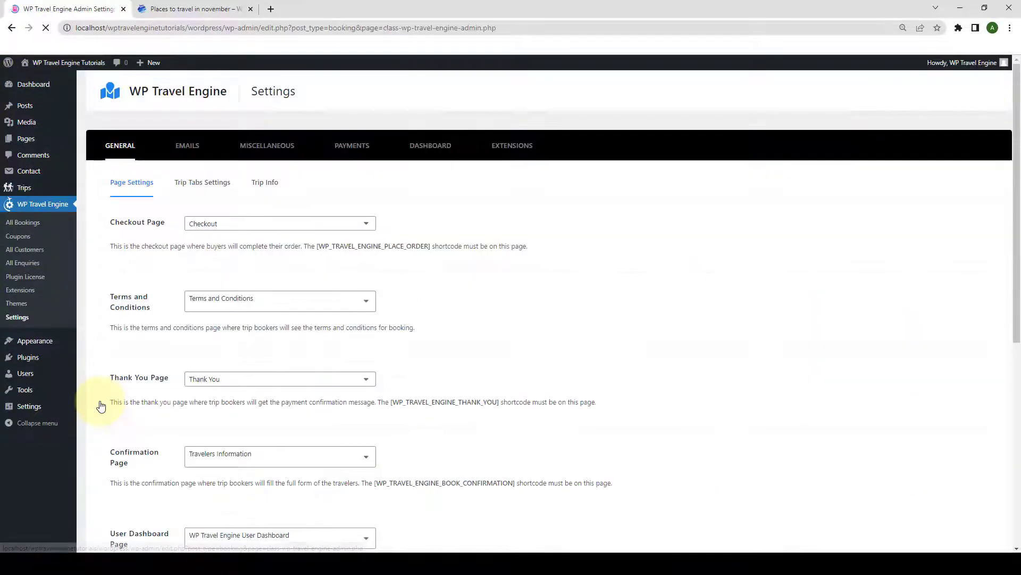
pyautogui.click(516, 158)
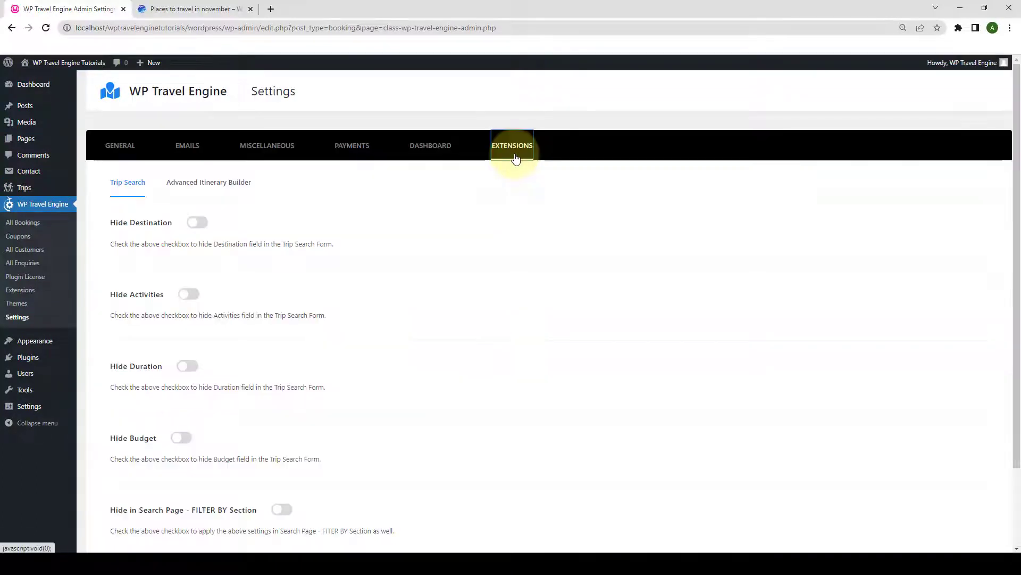
pyautogui.click(218, 190)
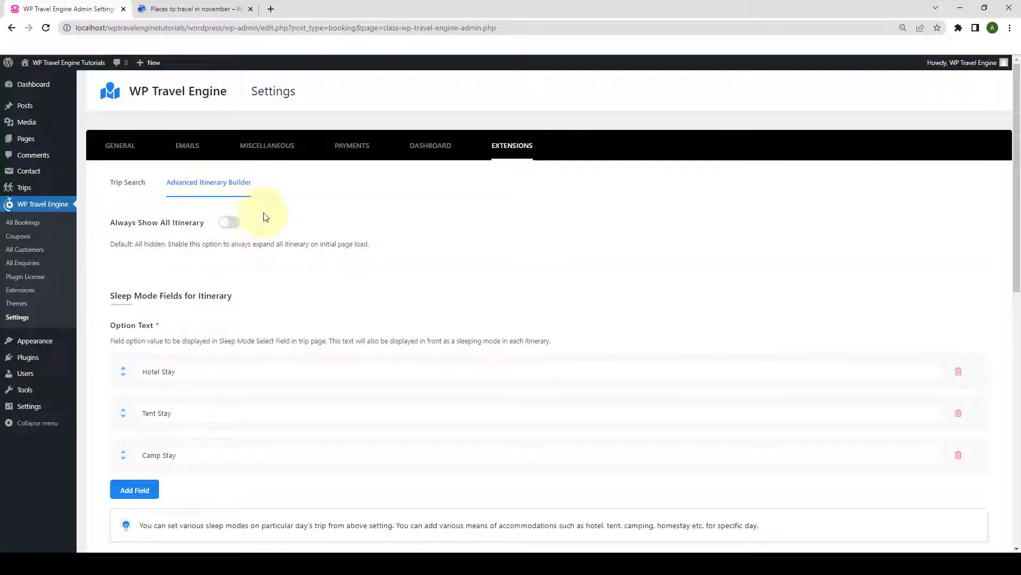
# - Enable the itinerary elevation chart on the trip page and save the settings
pyautogui.scroll(-3, 260, 214)
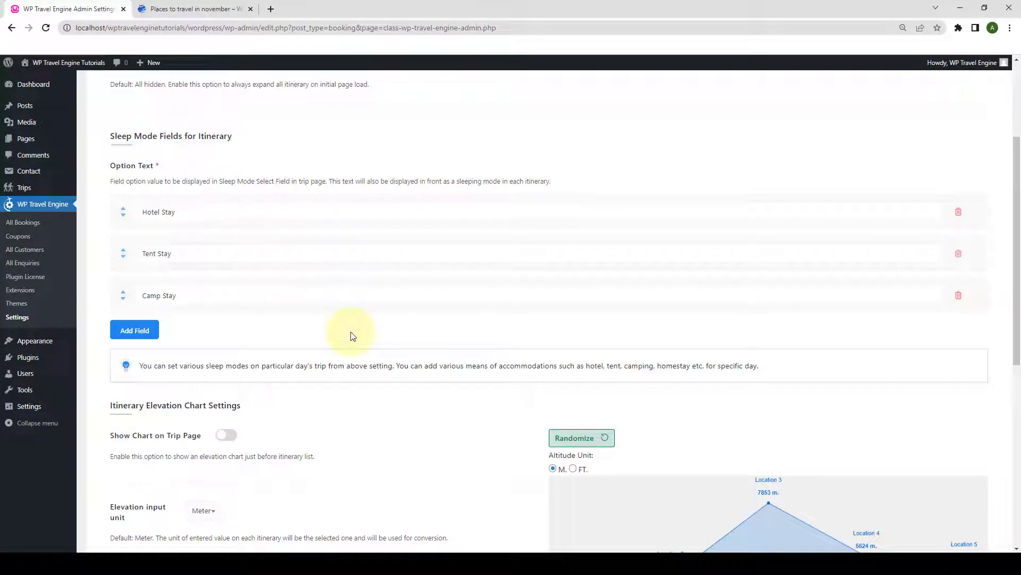
pyautogui.scroll(-5, 351, 336)
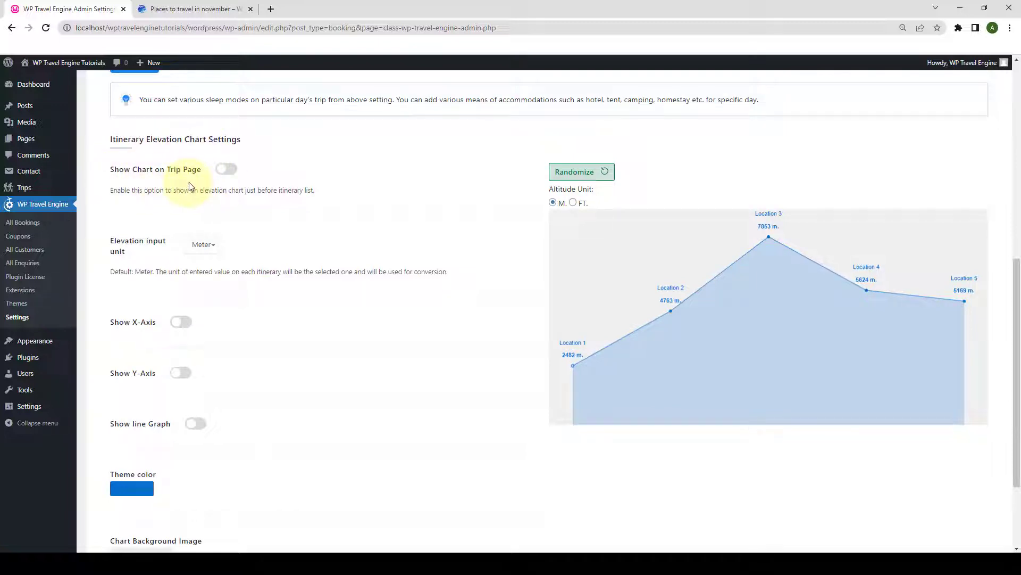
pyautogui.click(229, 169)
pyautogui.scroll(-1, 963, 472)
pyautogui.scroll(-2, 963, 472)
pyautogui.click(961, 502)
# - Reload the published trip page and examine the elevation chart in its itinerary
pyautogui.click(157, 6)
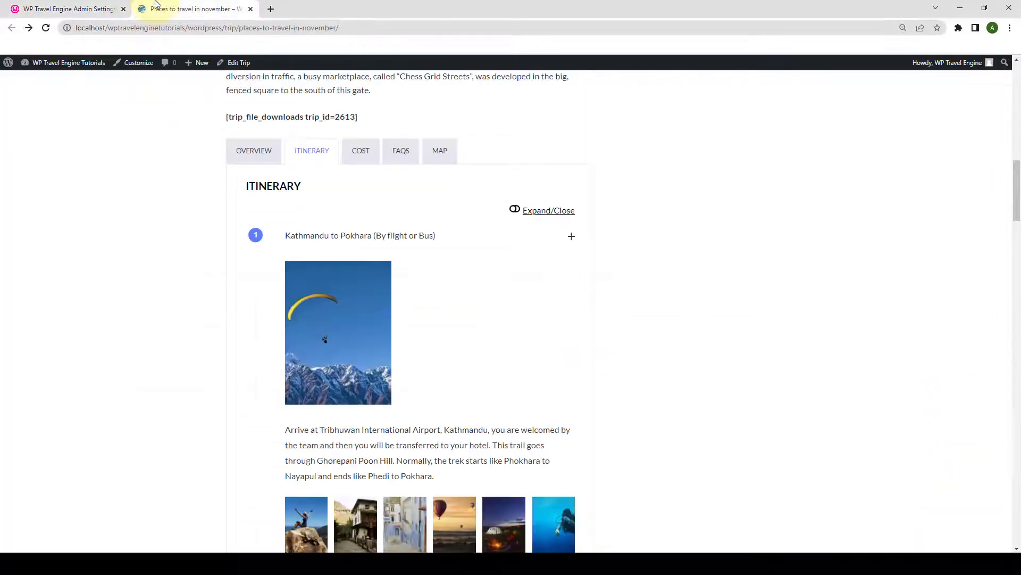
pyautogui.click(47, 27)
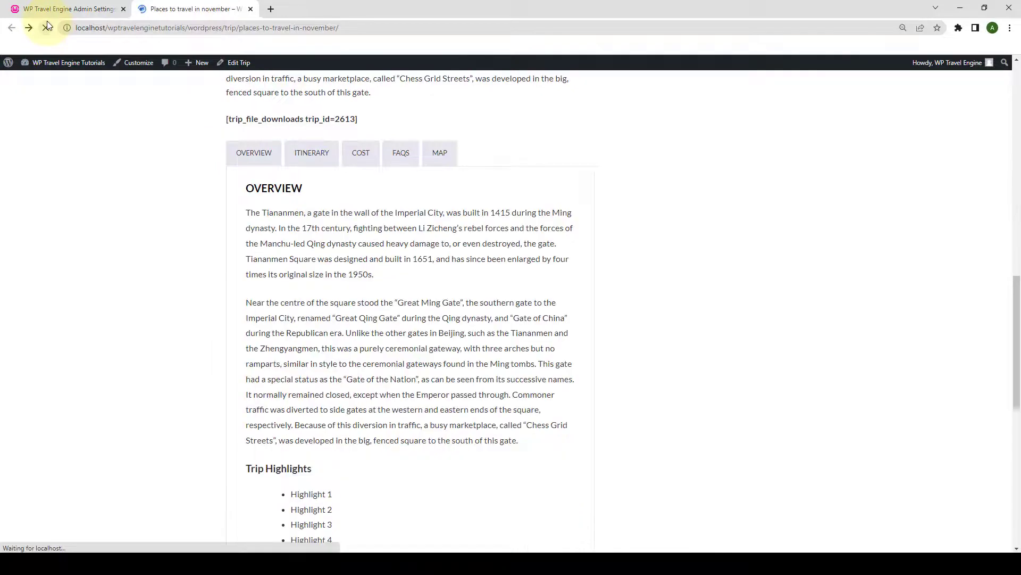
pyautogui.click(311, 155)
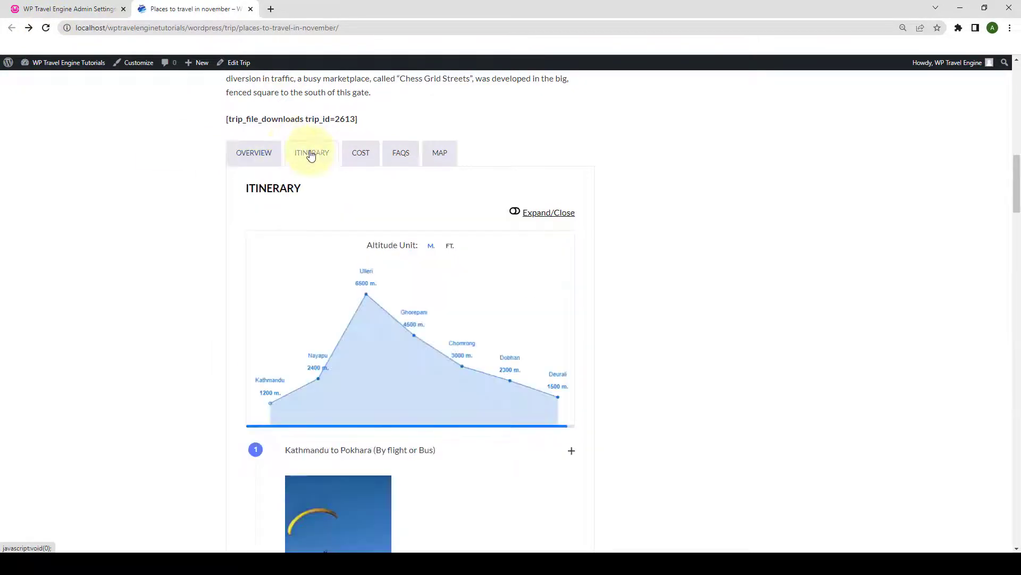
pyautogui.scroll(-1, 365, 228)
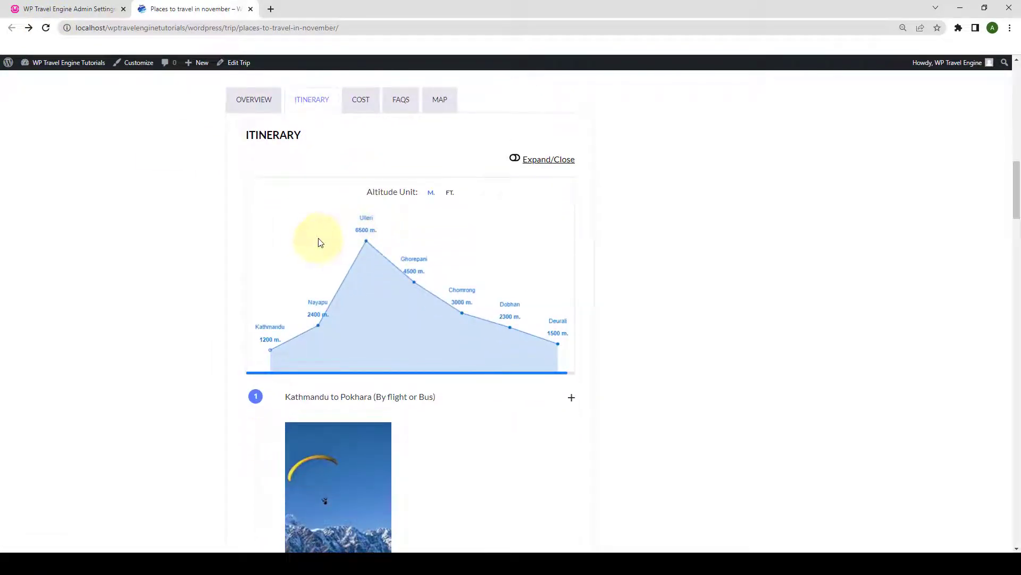
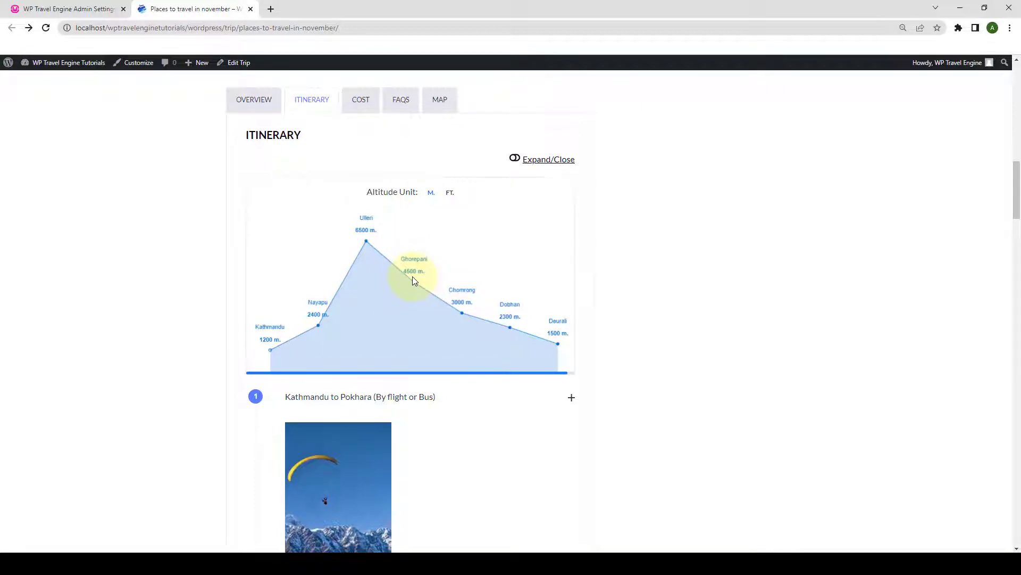
# - Return to the elevation chart settings, try foot as the elevation input unit and set it back to Meter
pyautogui.click(74, 9)
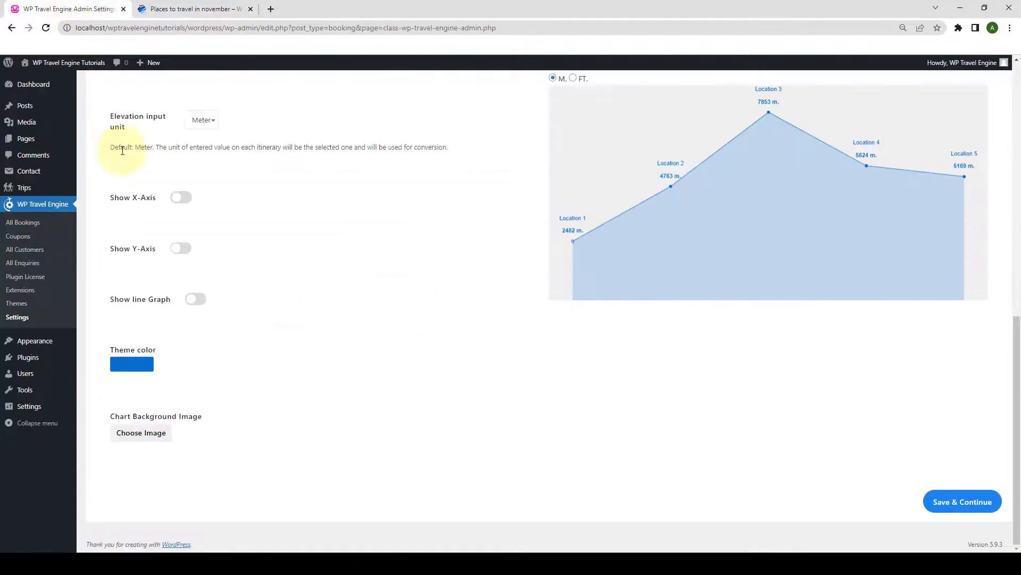
pyautogui.scroll(2, 183, 191)
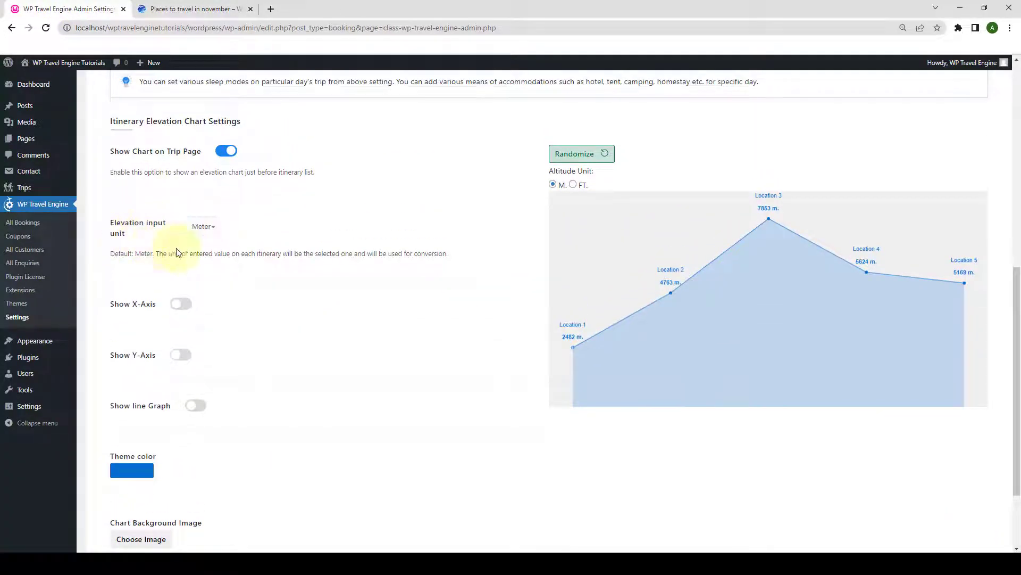
pyautogui.click(203, 226)
pyautogui.click(201, 276)
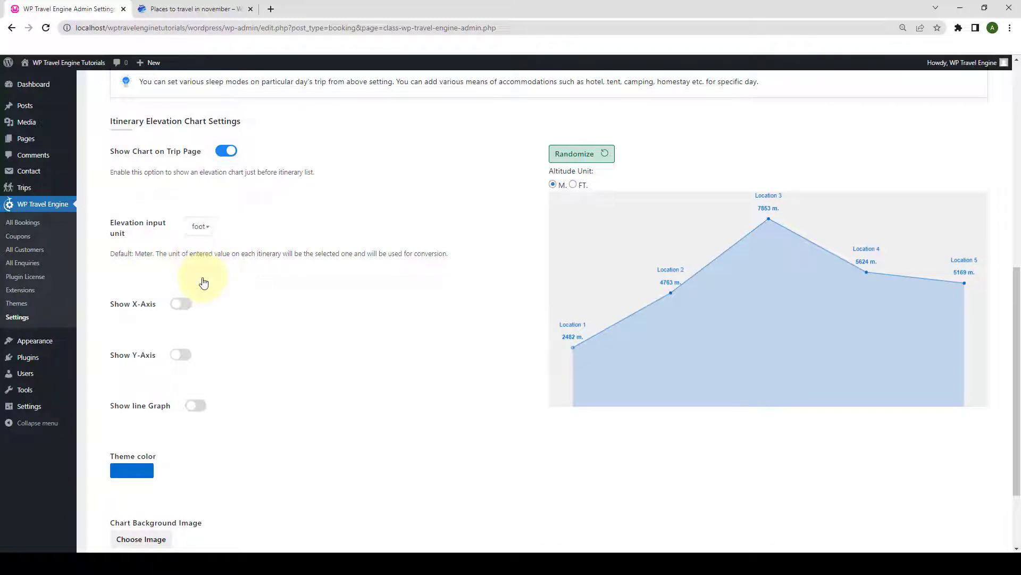
pyautogui.click(201, 227)
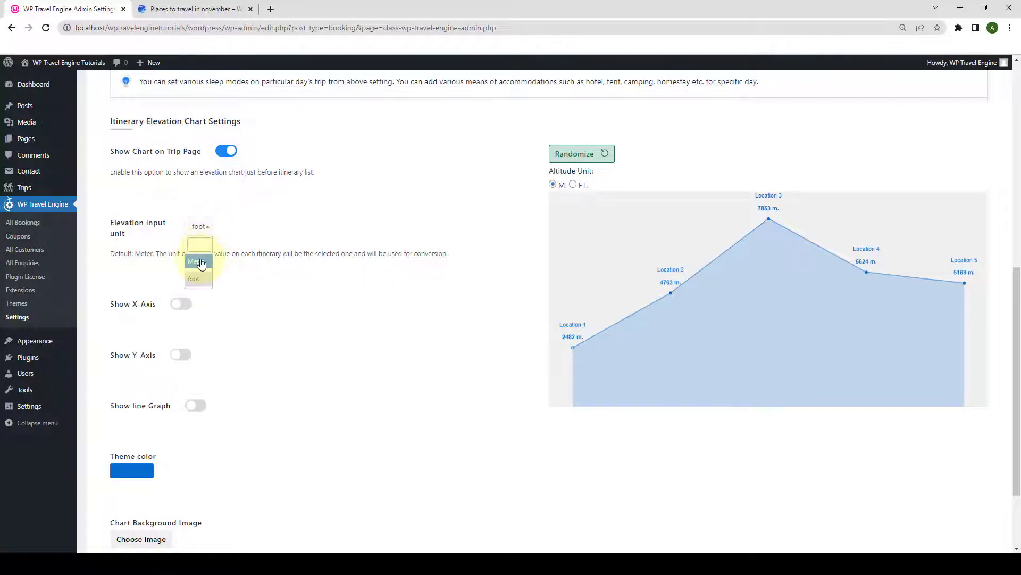
pyautogui.click(198, 259)
# - Show the X-axis and Y-axis on the elevation chart and display it as a line graph
pyautogui.scroll(-2, 230, 266)
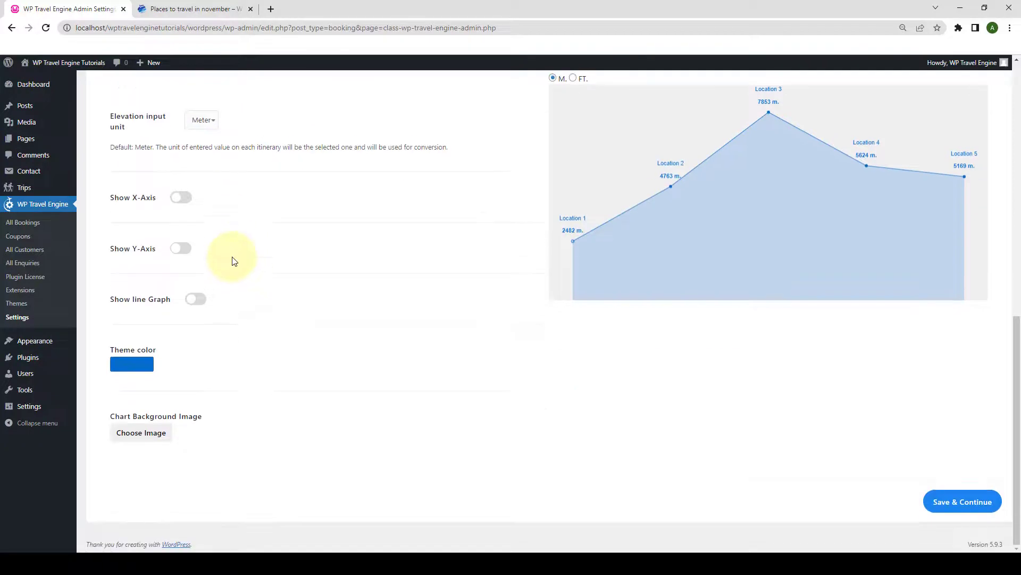
pyautogui.click(187, 201)
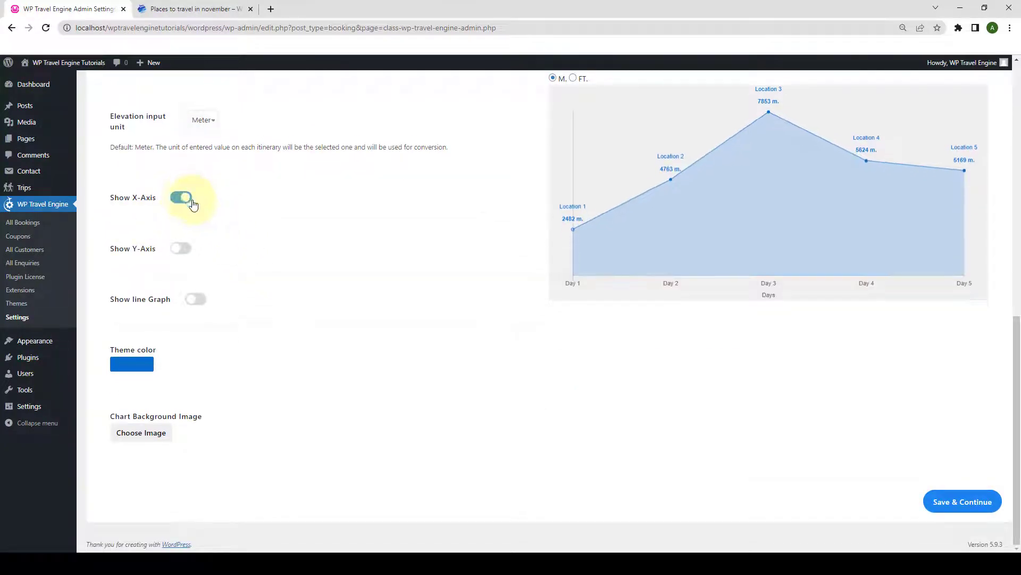
pyautogui.scroll(1, 579, 309)
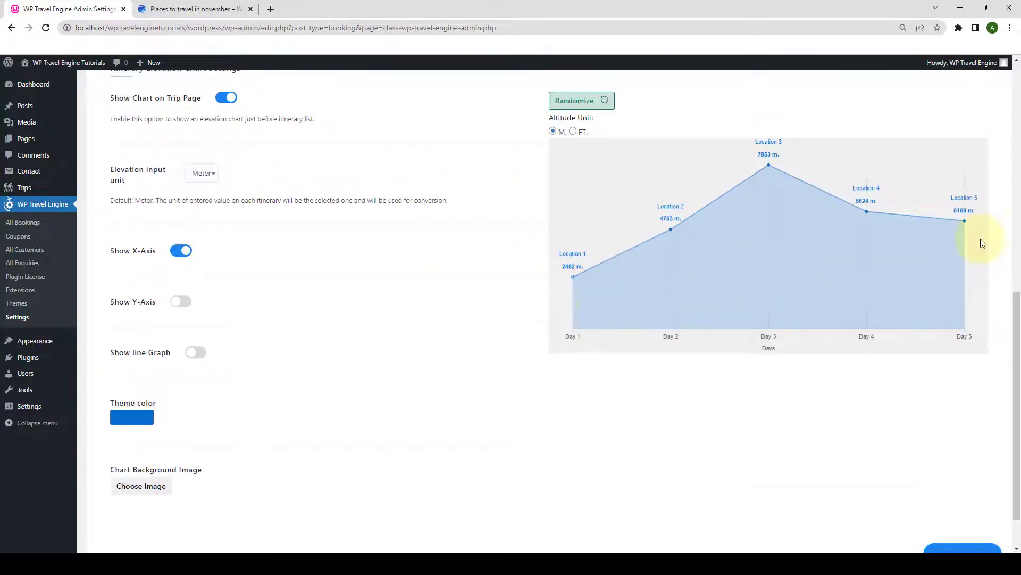
pyautogui.click(181, 301)
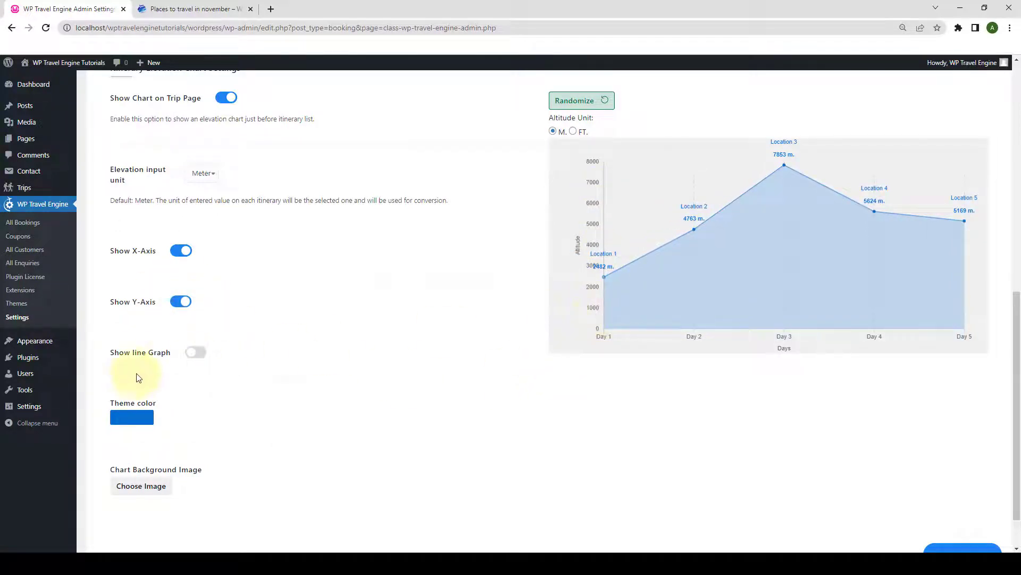
pyautogui.click(196, 354)
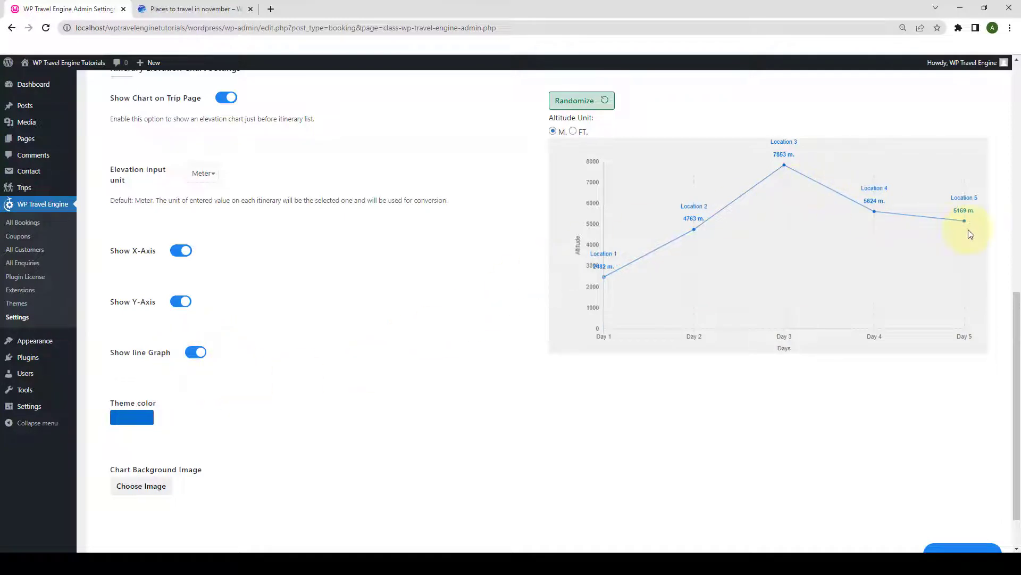
# - Change the elevation chart's theme color to a brighter blue
pyautogui.scroll(-1, 188, 392)
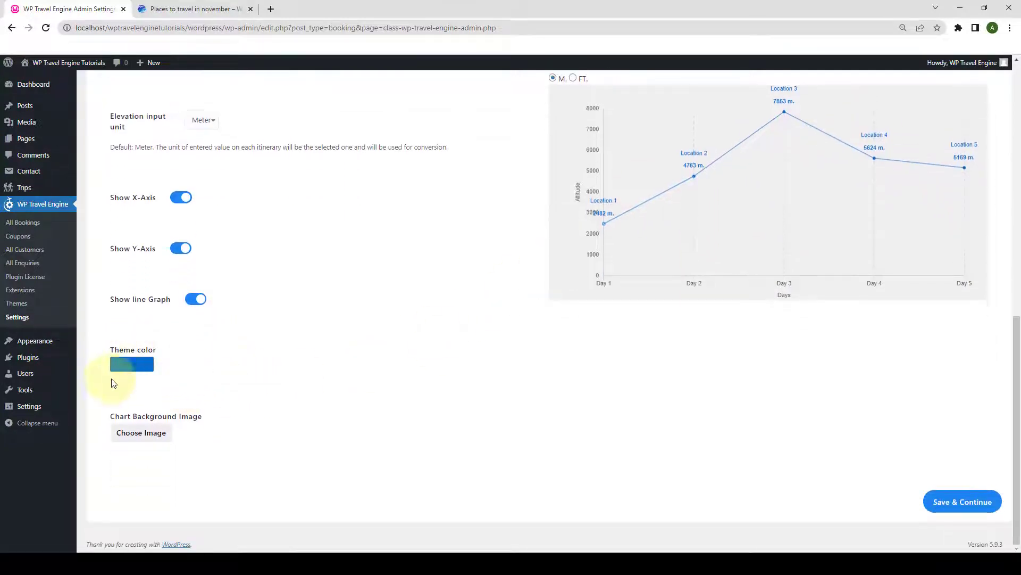
pyautogui.click(141, 372)
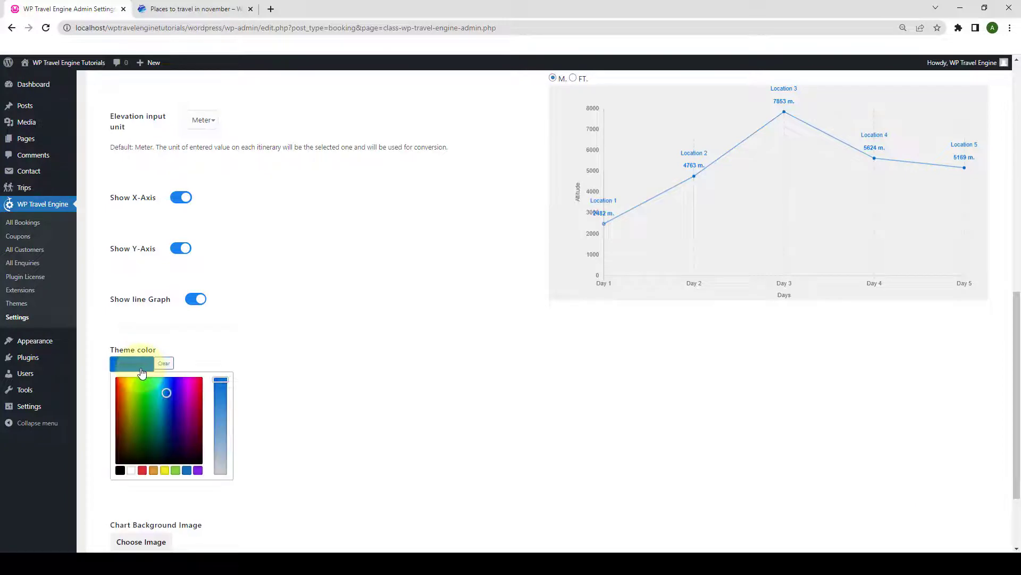
pyautogui.moveTo(167, 388)
pyautogui.mouseDown()
pyautogui.moveTo(132, 406)
pyautogui.moveTo(173, 384)
pyautogui.moveTo(182, 398)
pyautogui.moveTo(199, 395)
pyautogui.moveTo(166, 417)
pyautogui.moveTo(199, 390)
pyautogui.moveTo(167, 389)
pyautogui.moveTo(168, 379)
pyautogui.mouseUp()
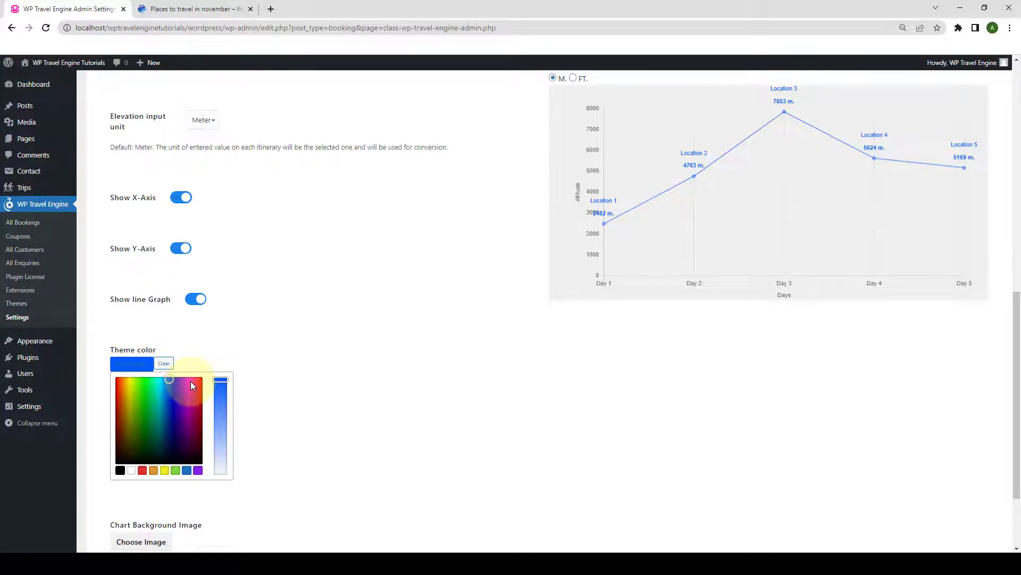
pyautogui.click(242, 360)
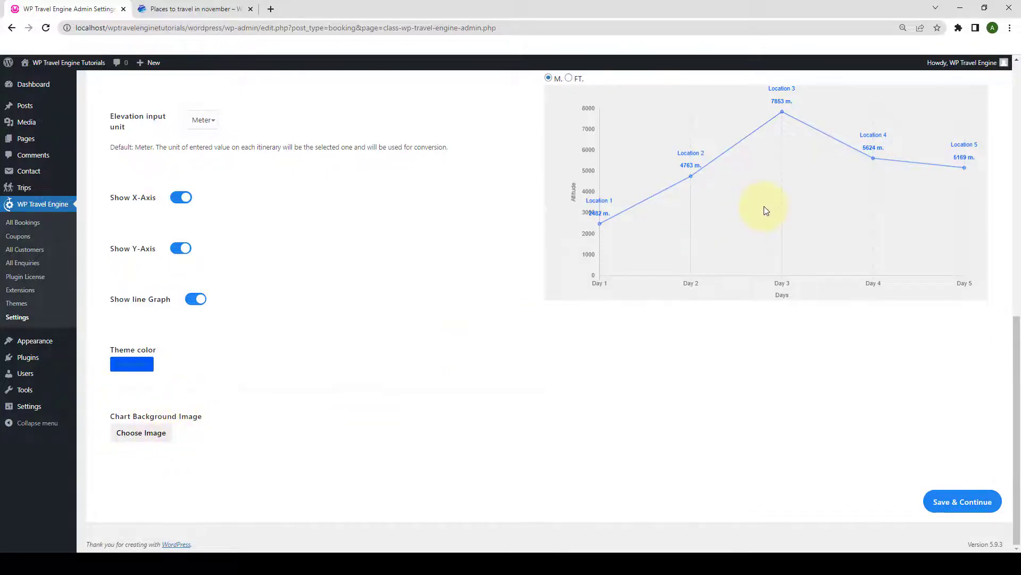
# - Look through the media library for a chart background image, leave it without choosing one, and save the chart settings
pyautogui.click(159, 439)
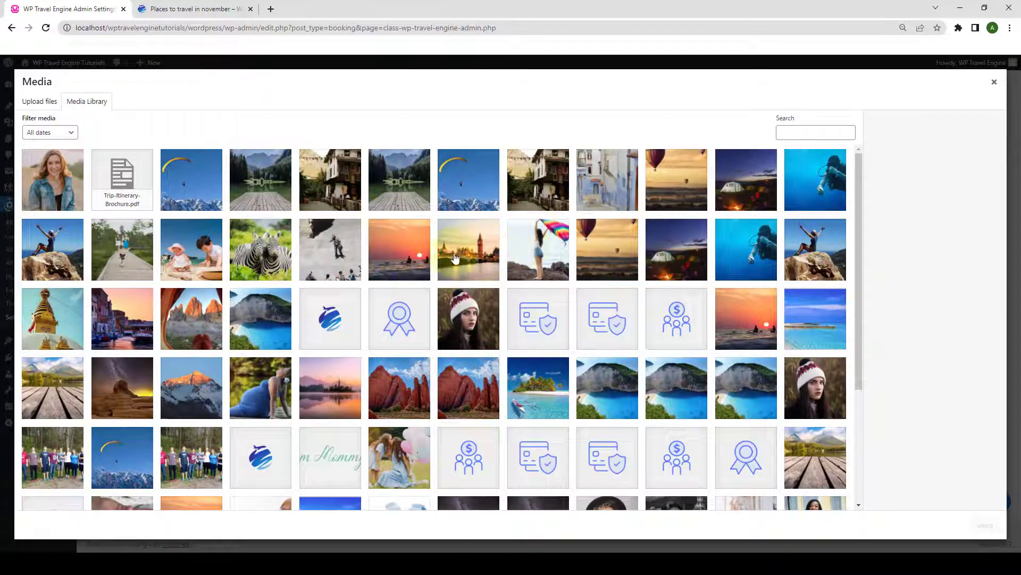
pyautogui.click(994, 82)
pyautogui.click(966, 503)
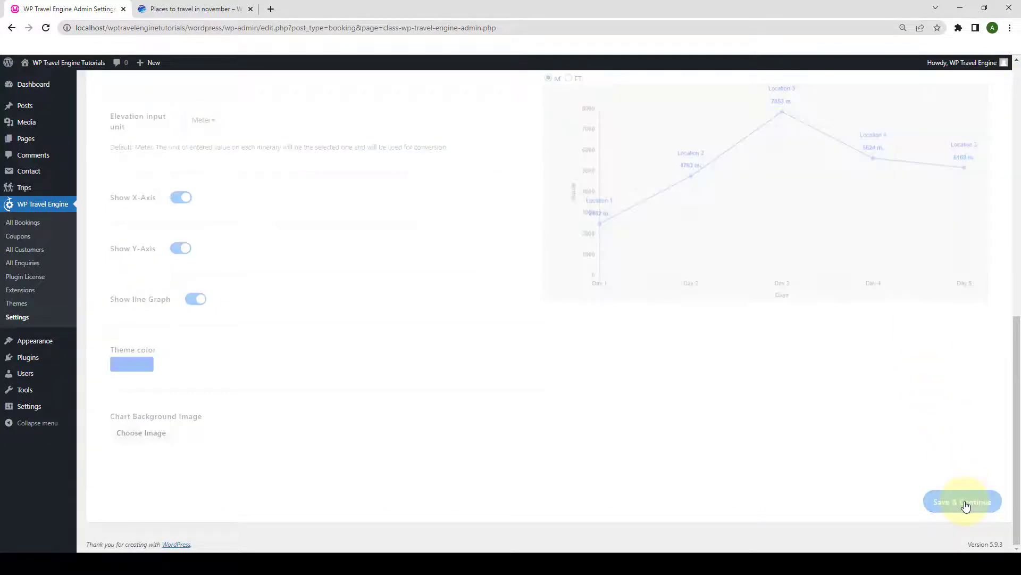
# - Reload the published Places to travel in november trip page and open its itinerary to check the updated elevation chart
pyautogui.click(207, 8)
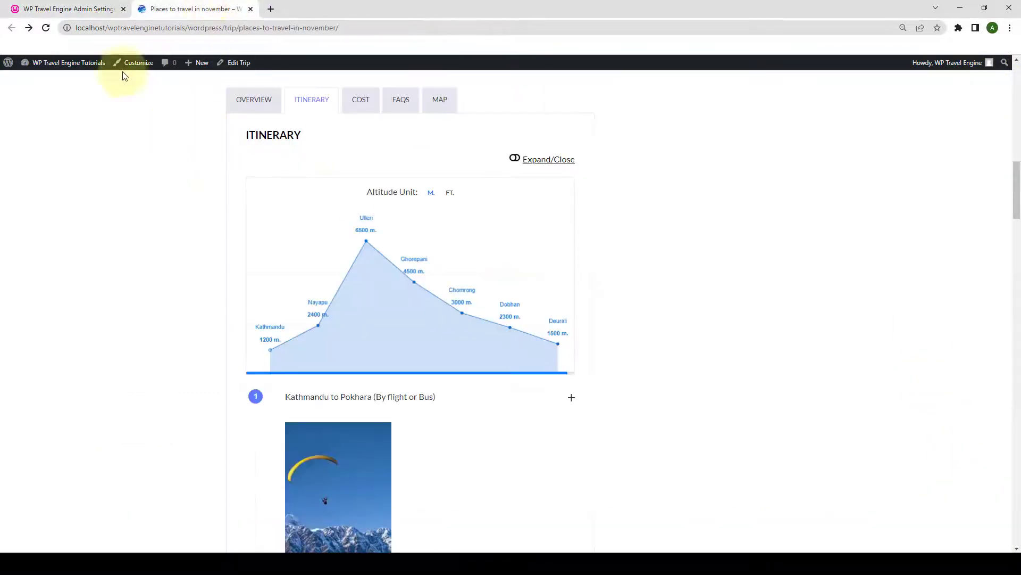
pyautogui.click(46, 28)
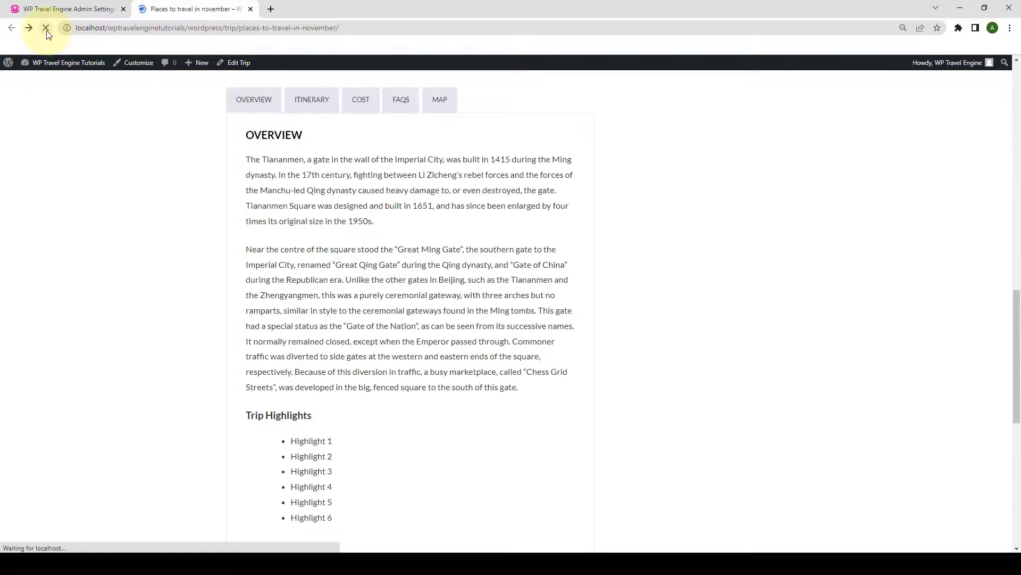
pyautogui.click(312, 100)
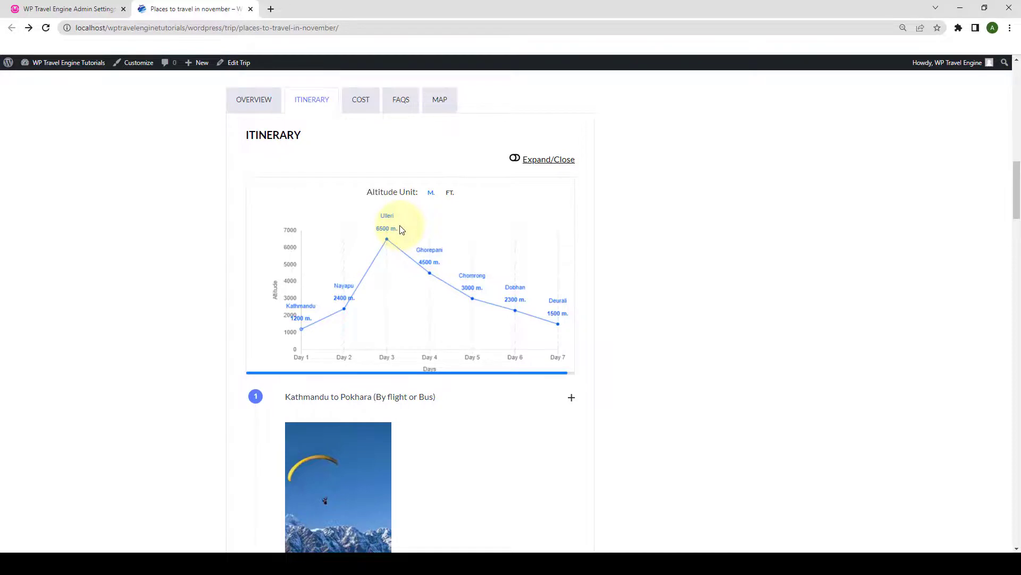
# - Review the published itinerary from the first day through Dovan to Deurali and return to the elevation chart
pyautogui.scroll(-10, 401, 230)
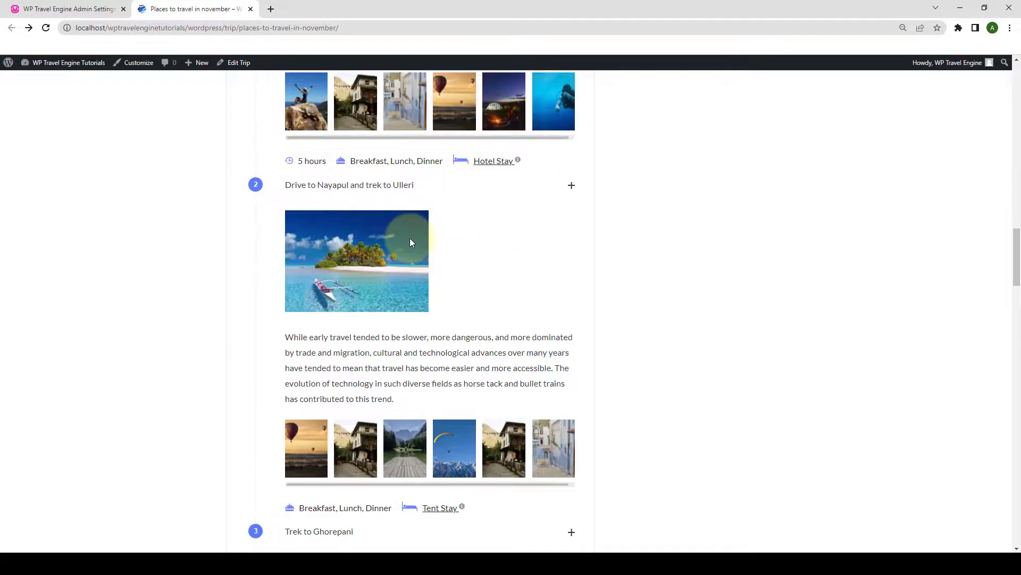
pyautogui.scroll(-3, 410, 242)
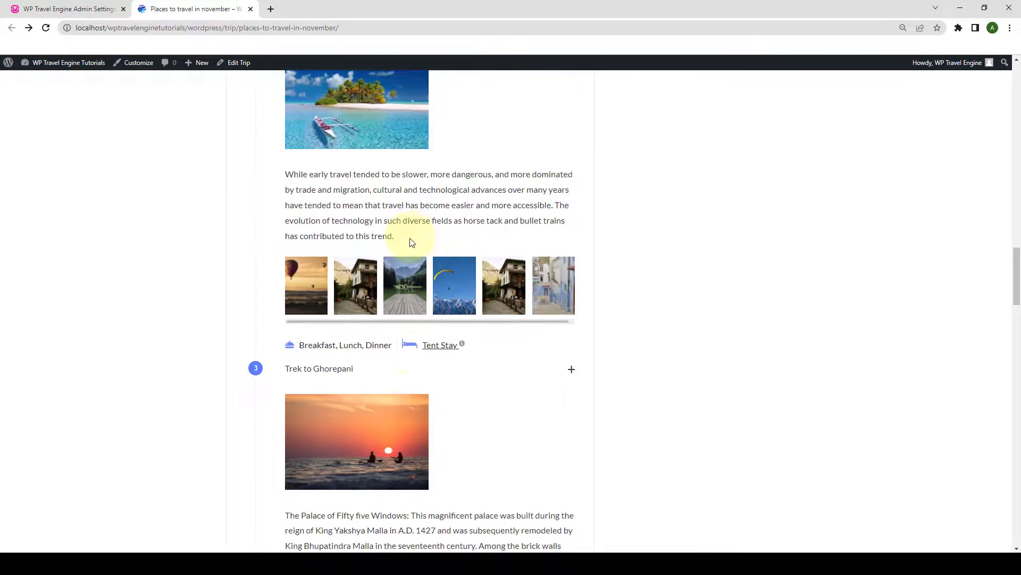
pyautogui.scroll(-3, 411, 242)
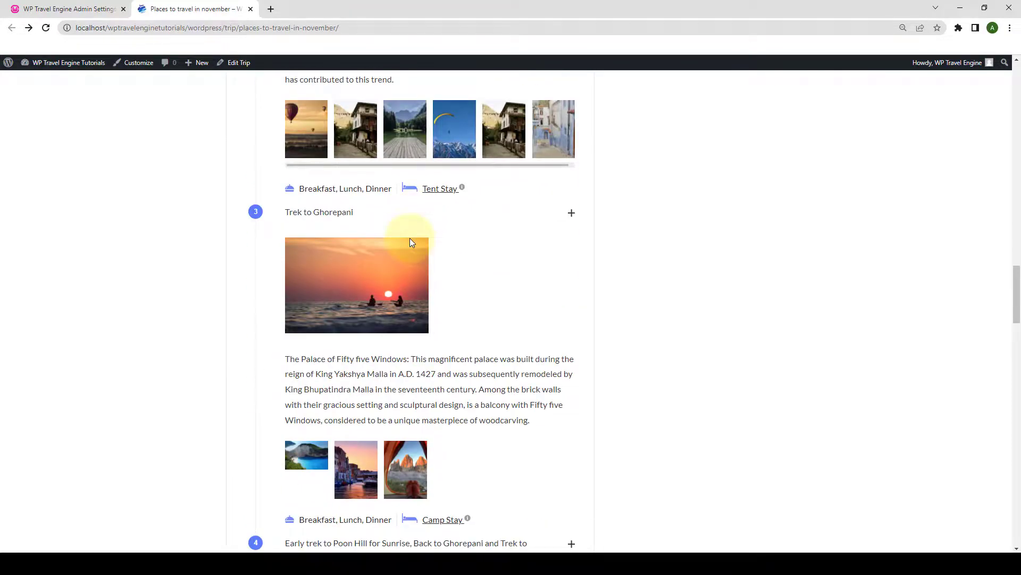
pyautogui.scroll(-5, 409, 242)
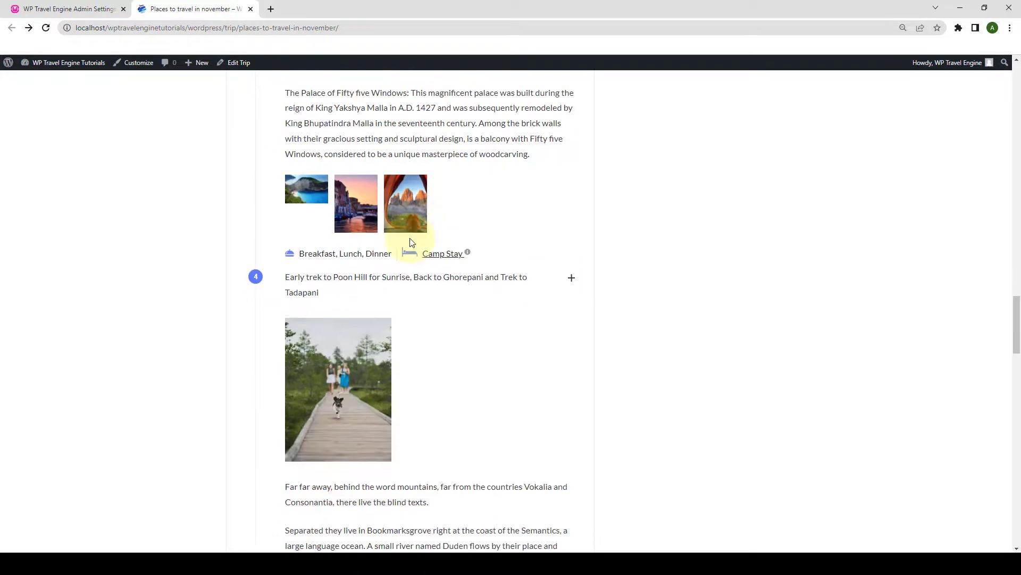
pyautogui.scroll(-7, 410, 242)
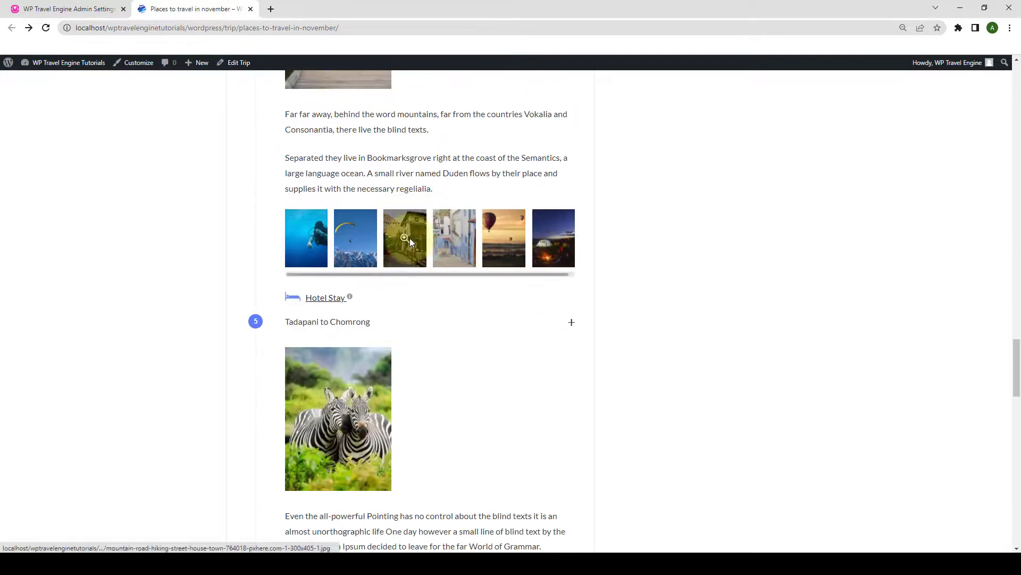
pyautogui.scroll(-6, 458, 320)
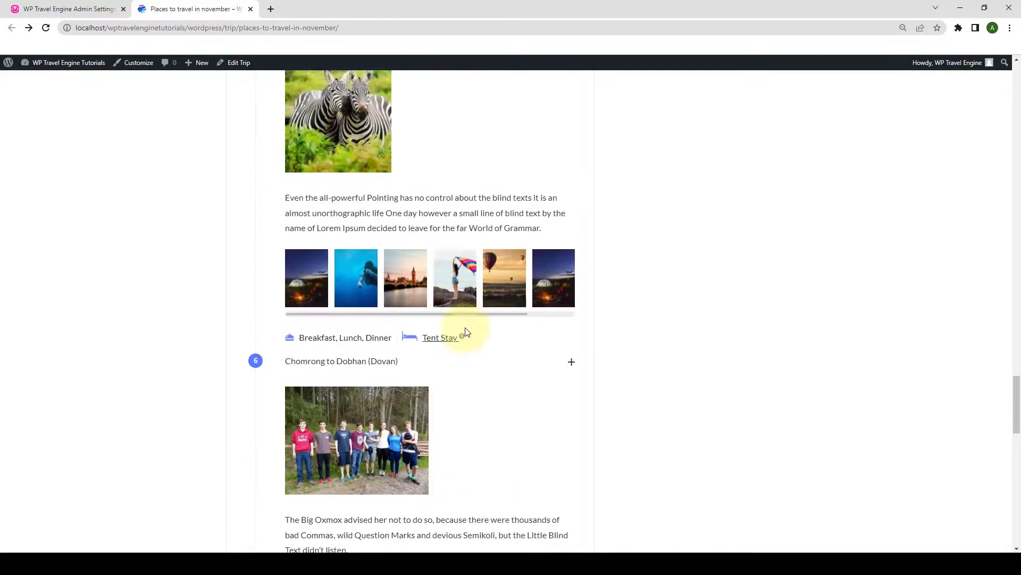
pyautogui.scroll(-4, 466, 332)
pyautogui.scroll(-4, 479, 453)
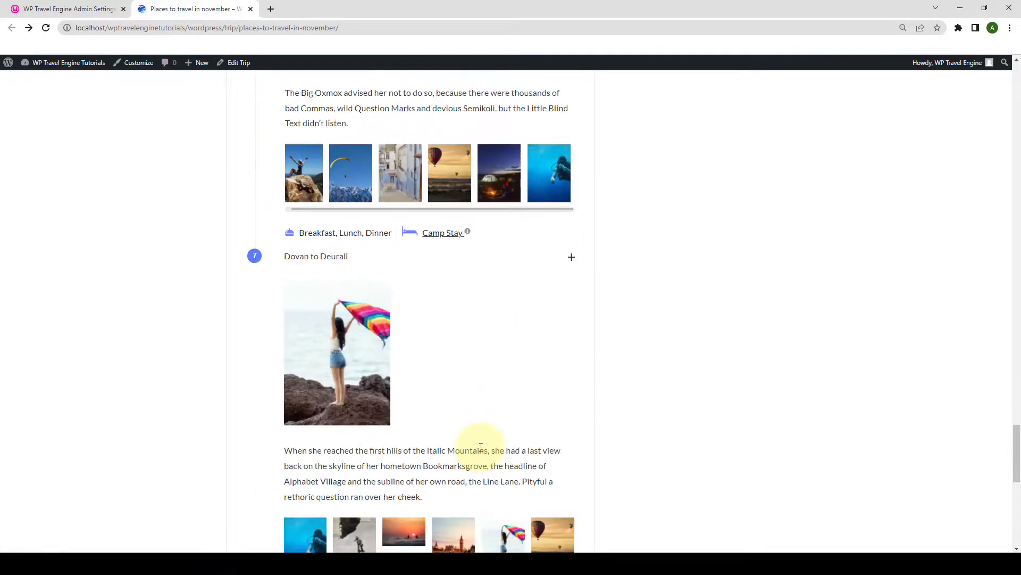
pyautogui.scroll(-1, 481, 447)
pyautogui.scroll(-4, 480, 447)
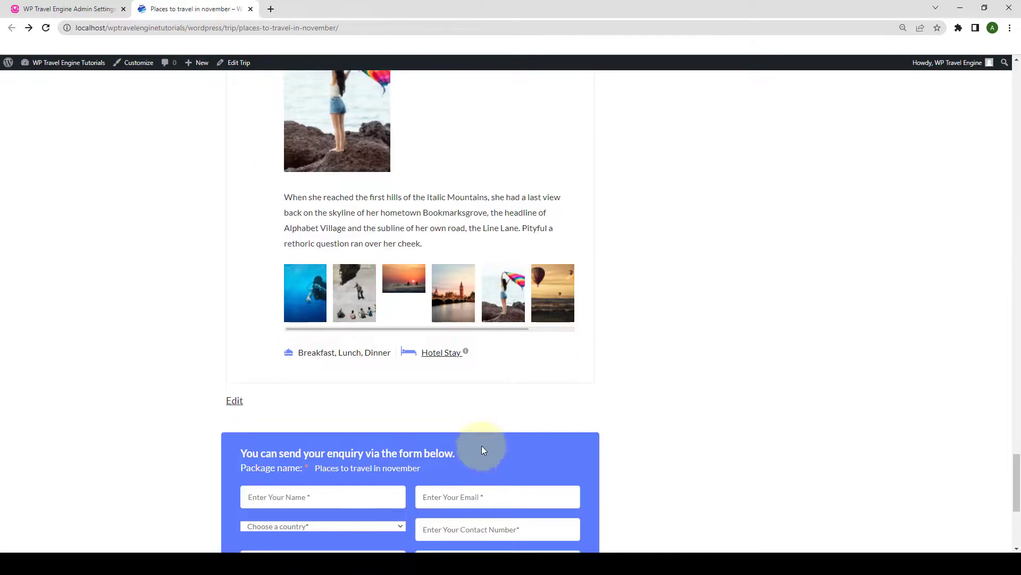
pyautogui.scroll(15, 481, 445)
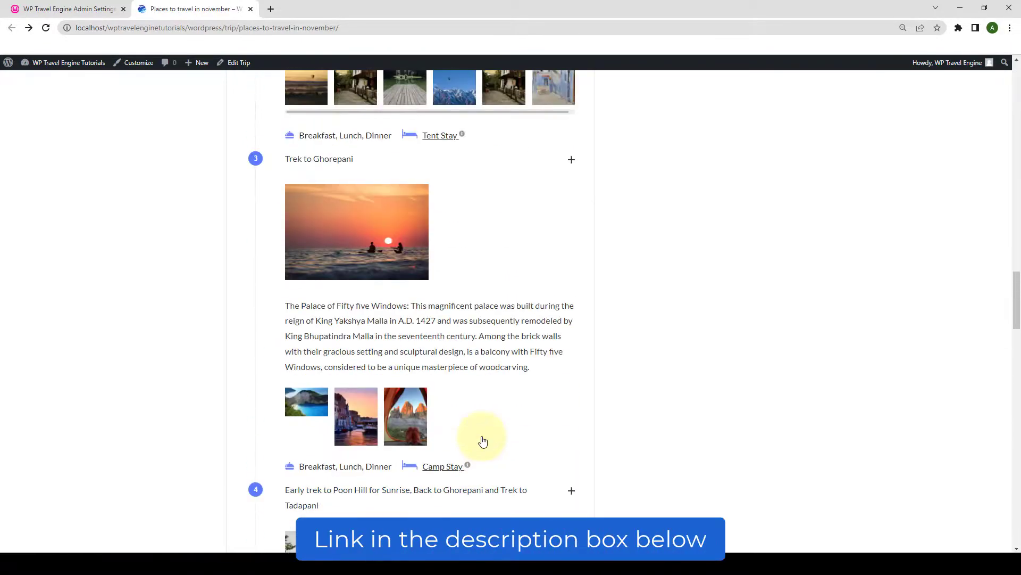
pyautogui.scroll(18, 483, 441)
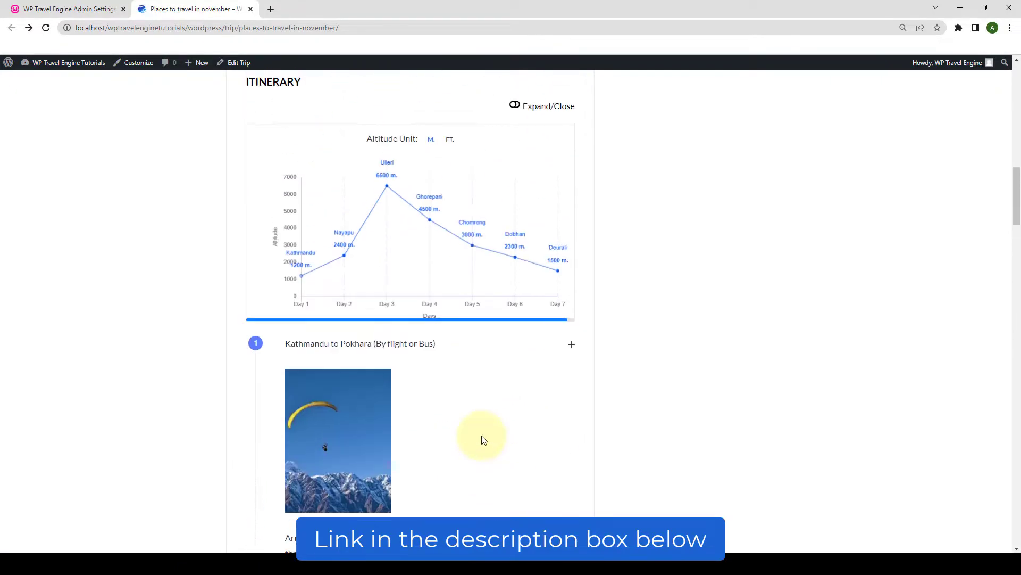
pyautogui.scroll(2, 481, 439)
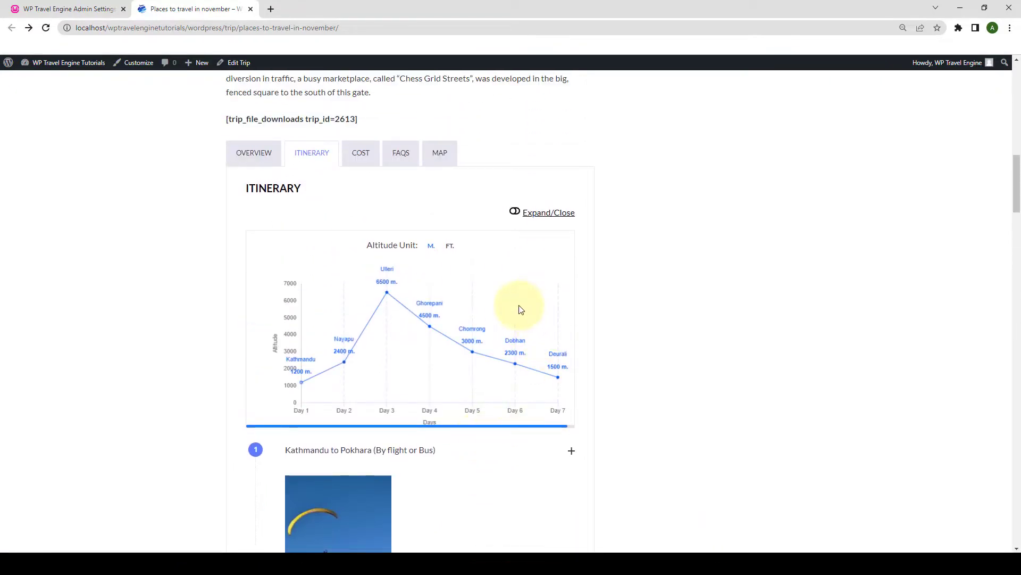